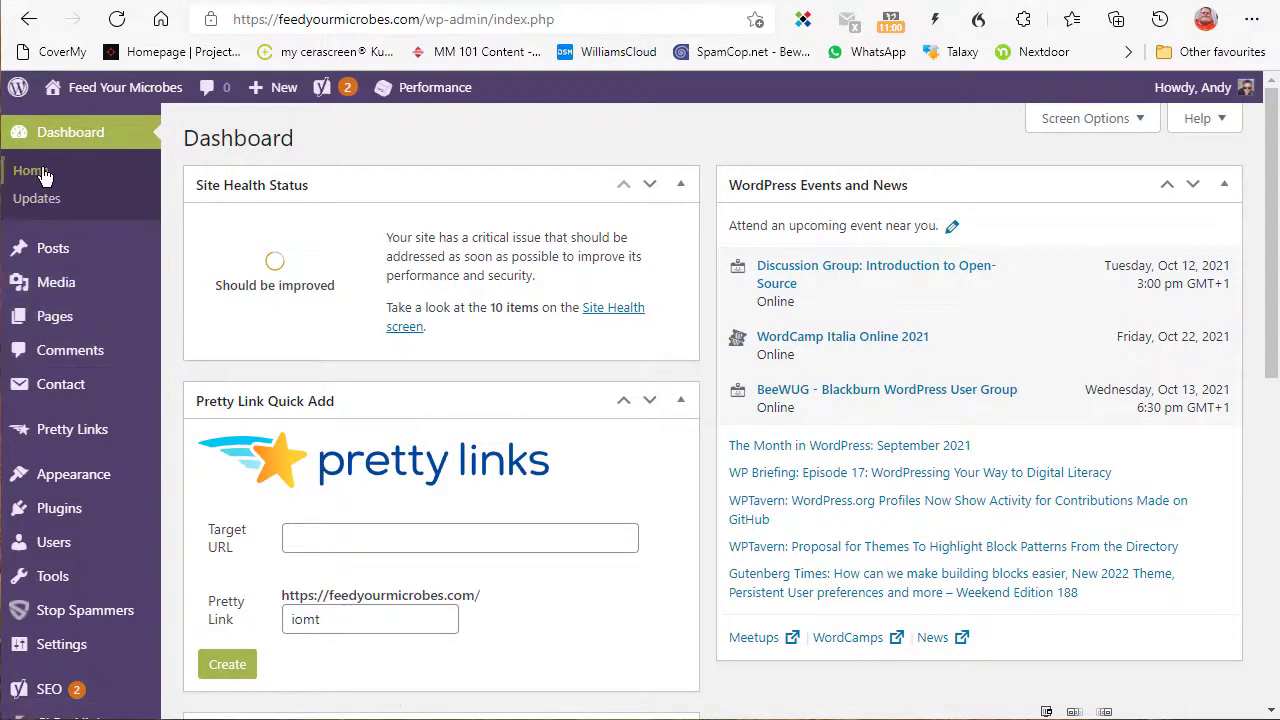
Open the Feed Your Microbes front page in a separate tab and return to the WordPress dashboard.
{"action": "right_click", "coordinate": [70, 88]}
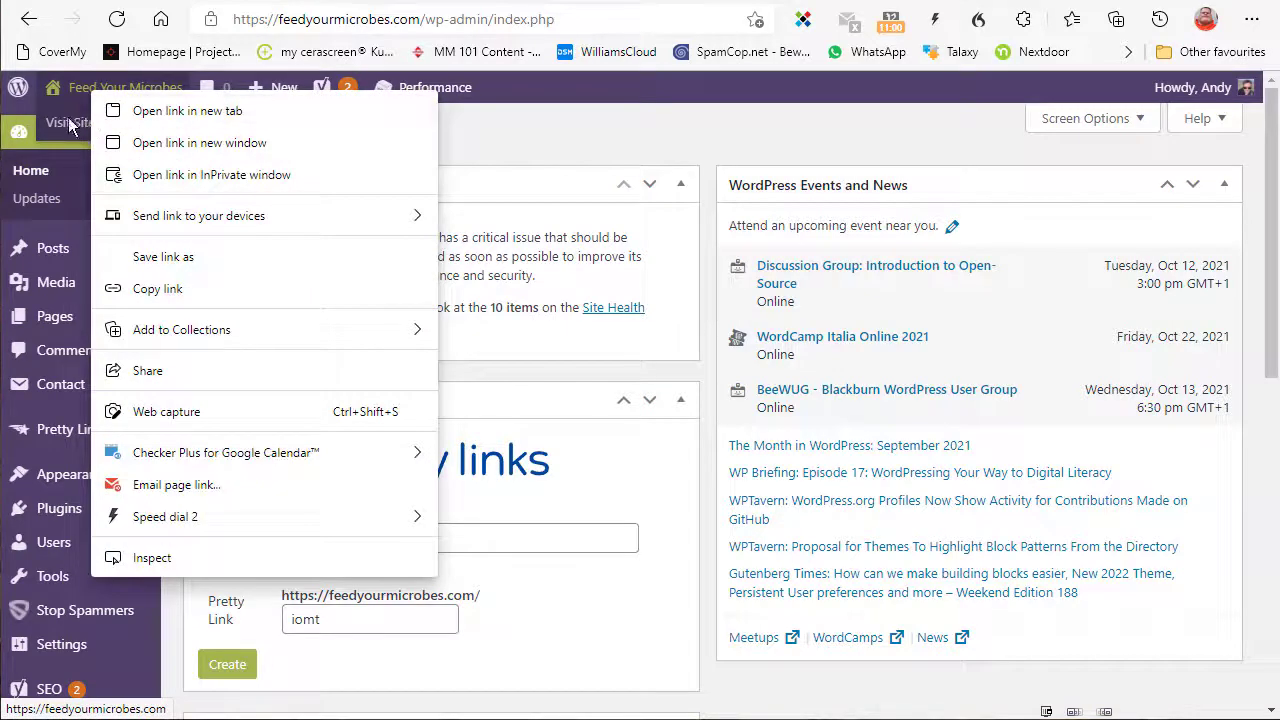
{"action": "right_click", "coordinate": [73, 125]}
{"action": "left_click", "coordinate": [118, 139]}
{"action": "left_click", "coordinate": [642, 1]}
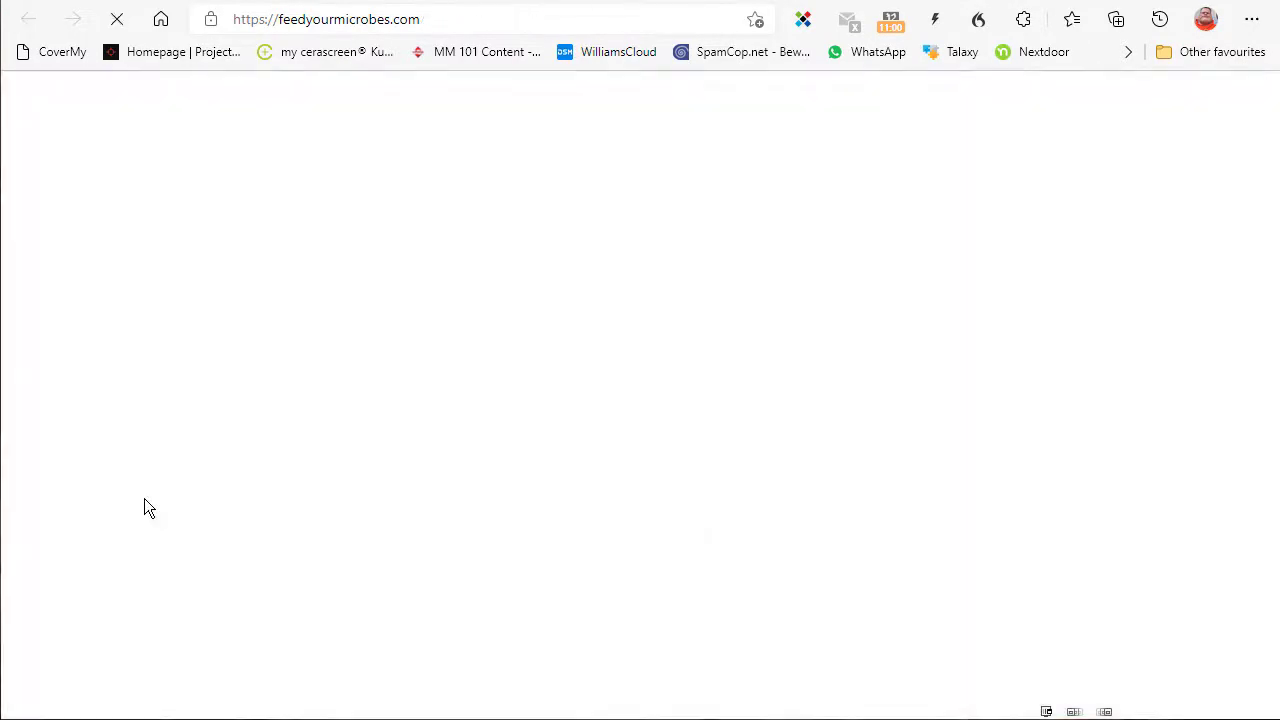
{"action": "left_click", "coordinate": [356, 2]}
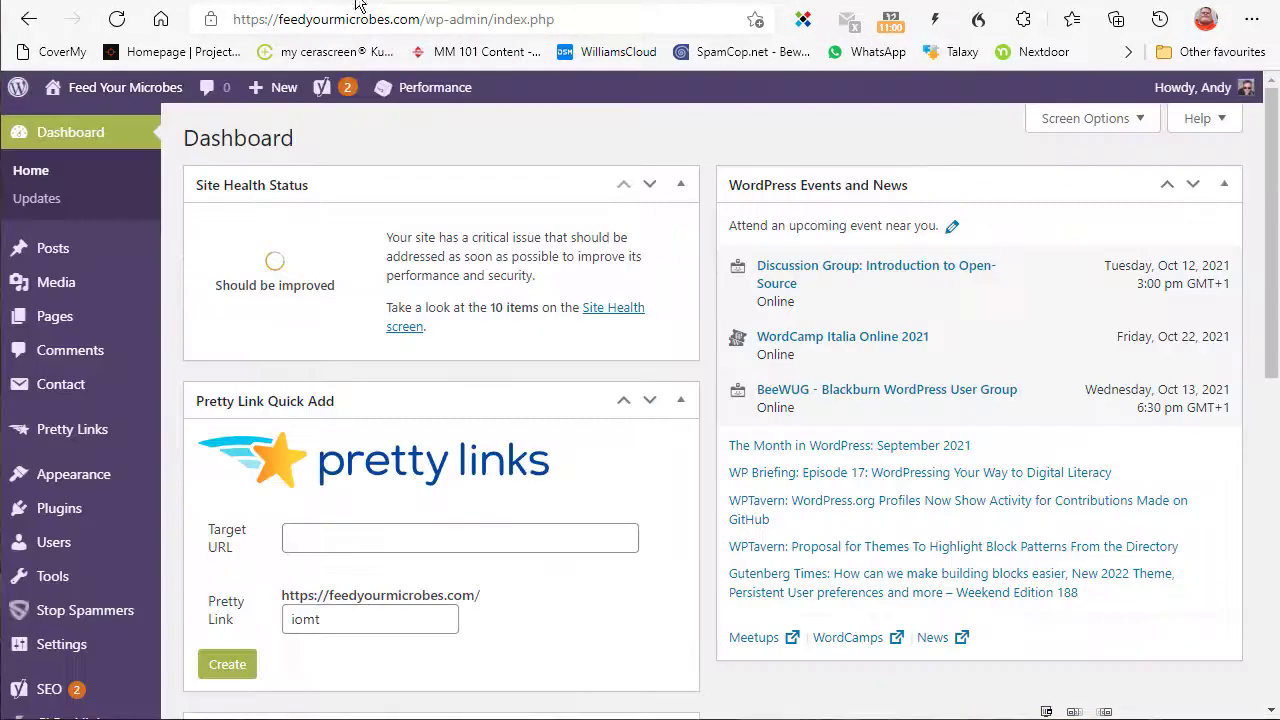
Search the plugins available to add for "seedprod".
{"action": "mouse_move", "coordinate": [72, 512]}
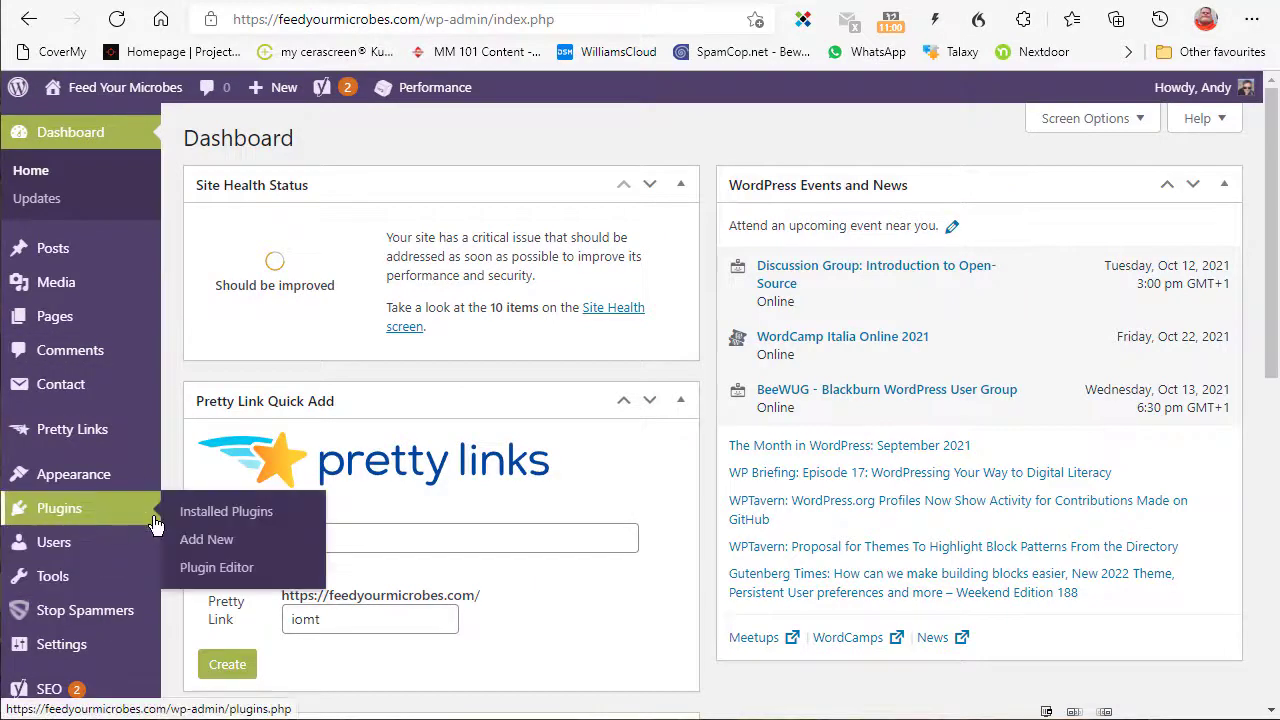
{"action": "left_click", "coordinate": [205, 545]}
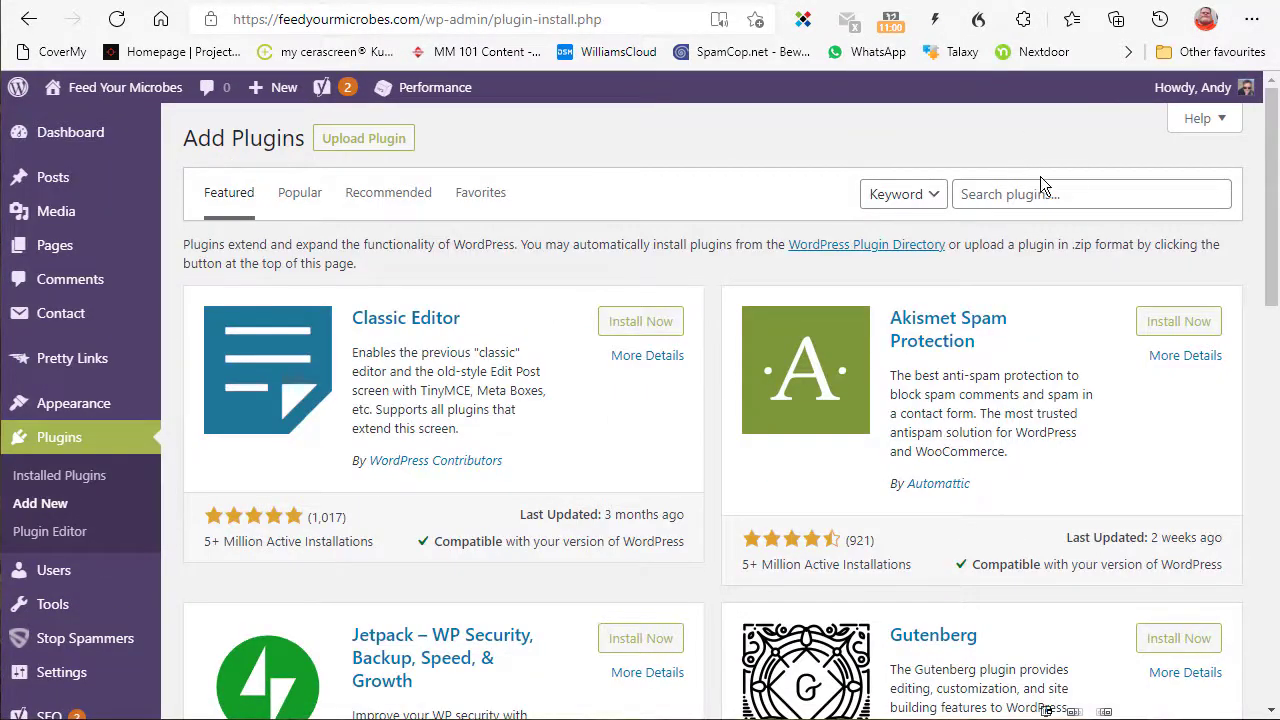
{"action": "left_click", "coordinate": [1024, 197]}
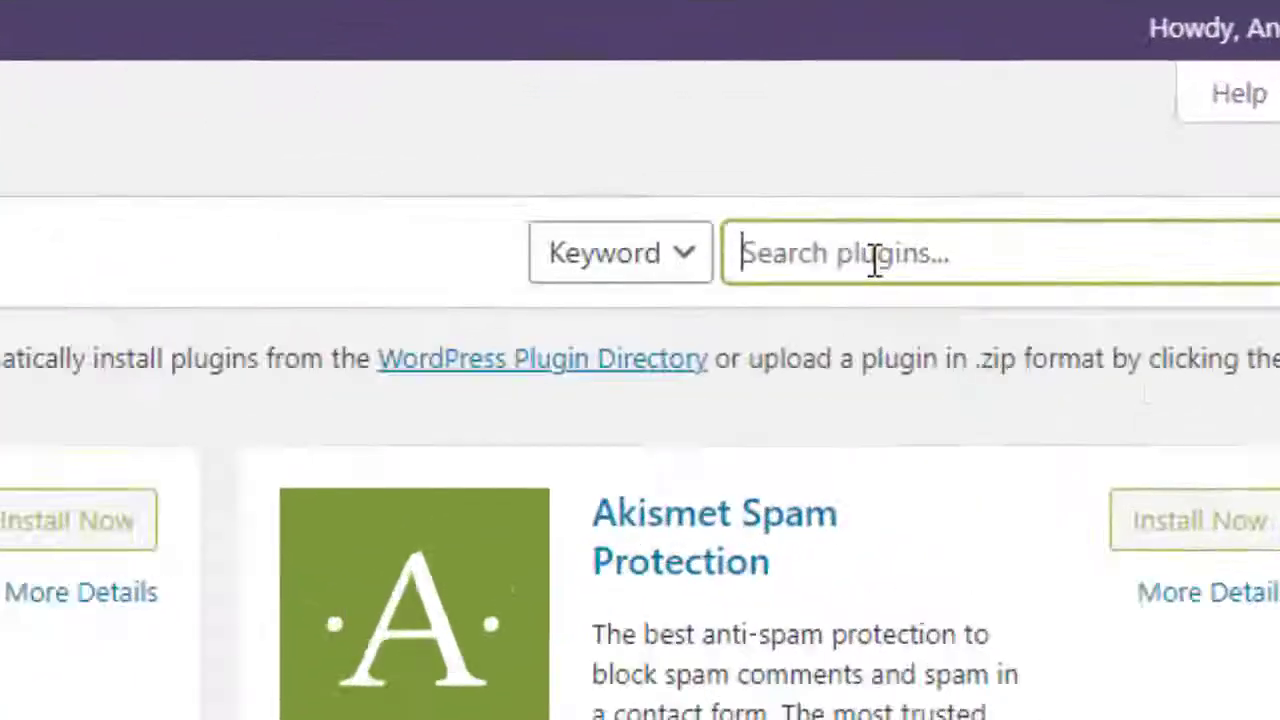
{"action": "type", "text": "seedp"}
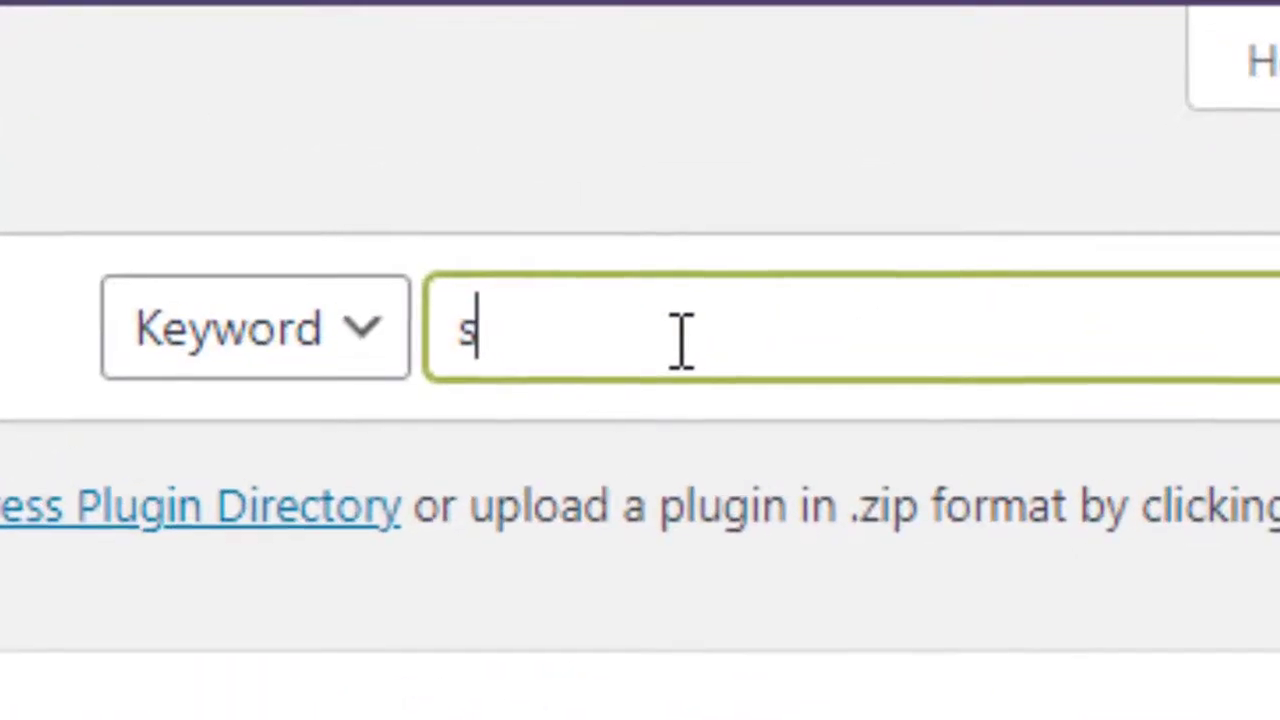
{"action": "type", "text": "rod"}
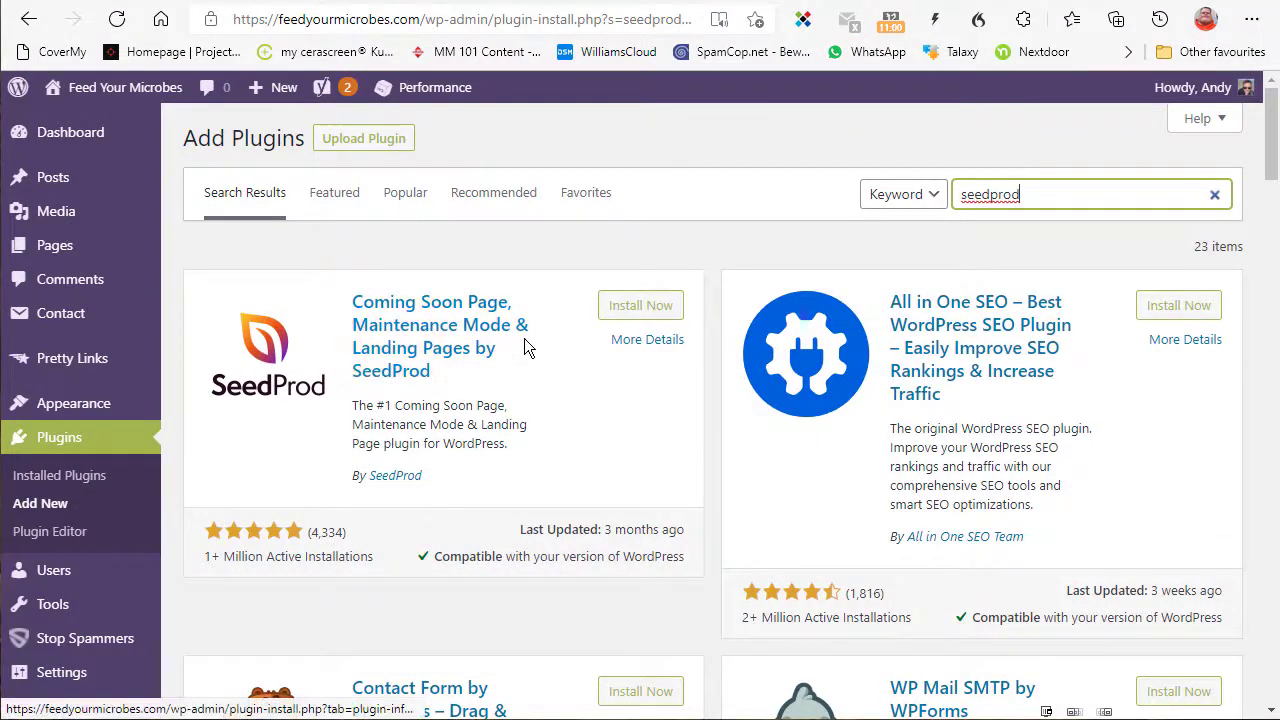
Install and activate the Coming Soon Page, Maintenance Mode & Landing Pages by SeedProd plugin, and look over its welcome page.
{"action": "left_click", "coordinate": [661, 315]}
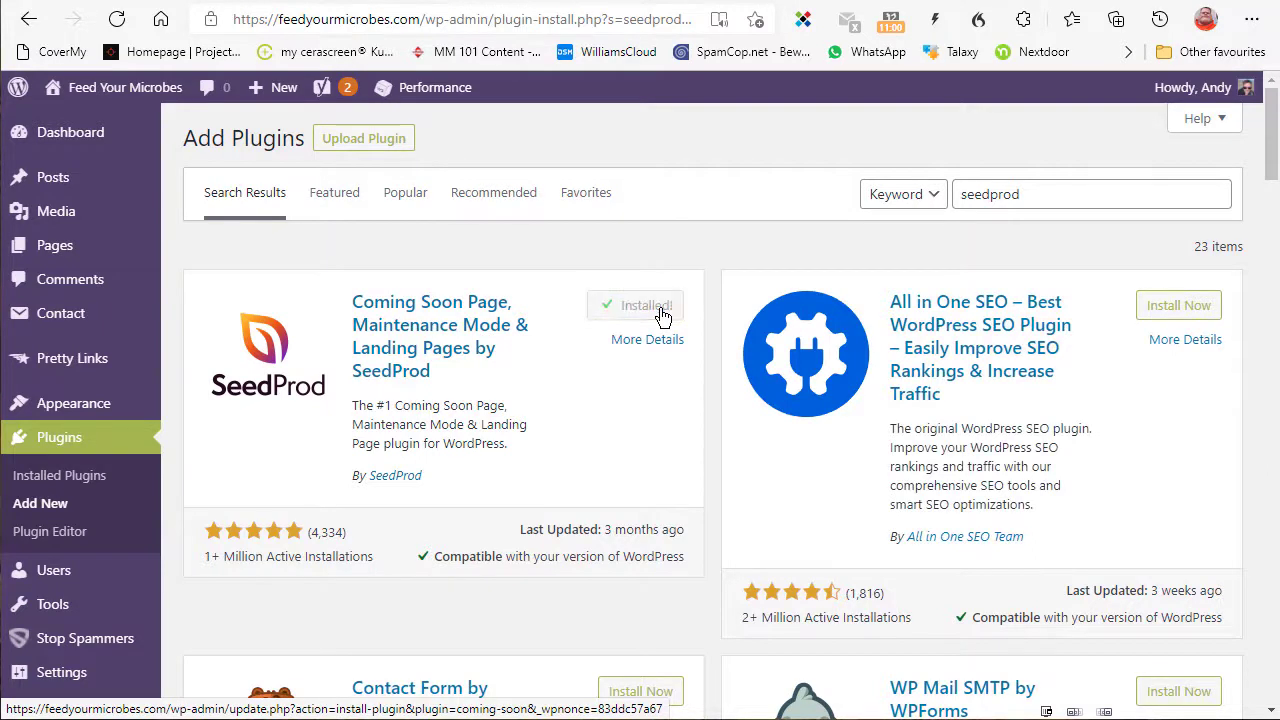
{"action": "left_click", "coordinate": [652, 306]}
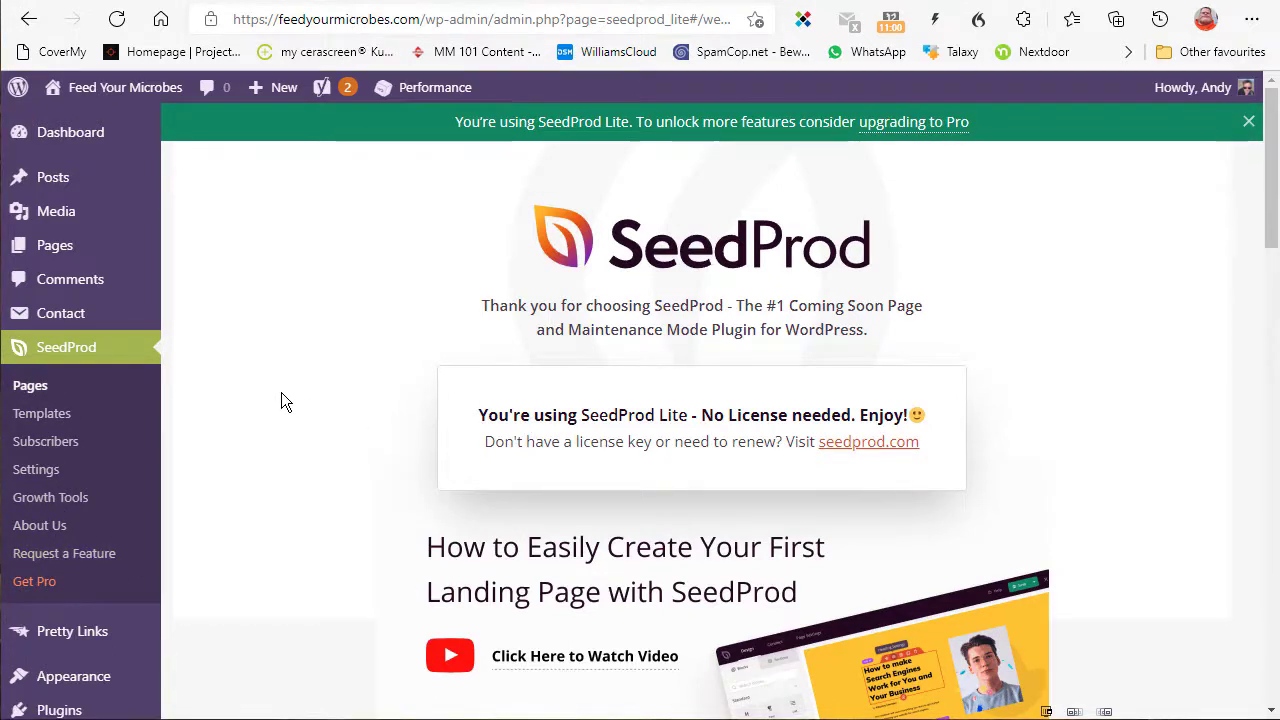
{"action": "left_click_drag", "start_coordinate": [1272, 140], "coordinate": [1272, 358]}
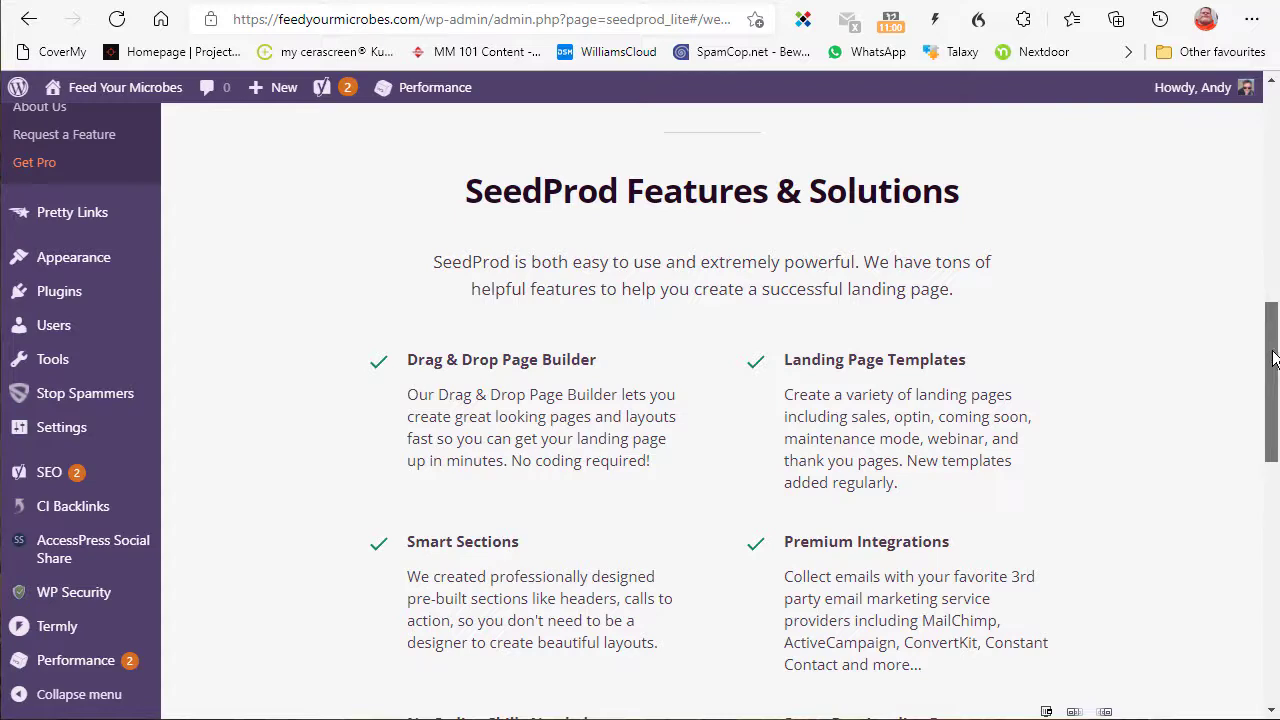
{"action": "left_click_drag", "start_coordinate": [1273, 358], "coordinate": [1276, 142]}
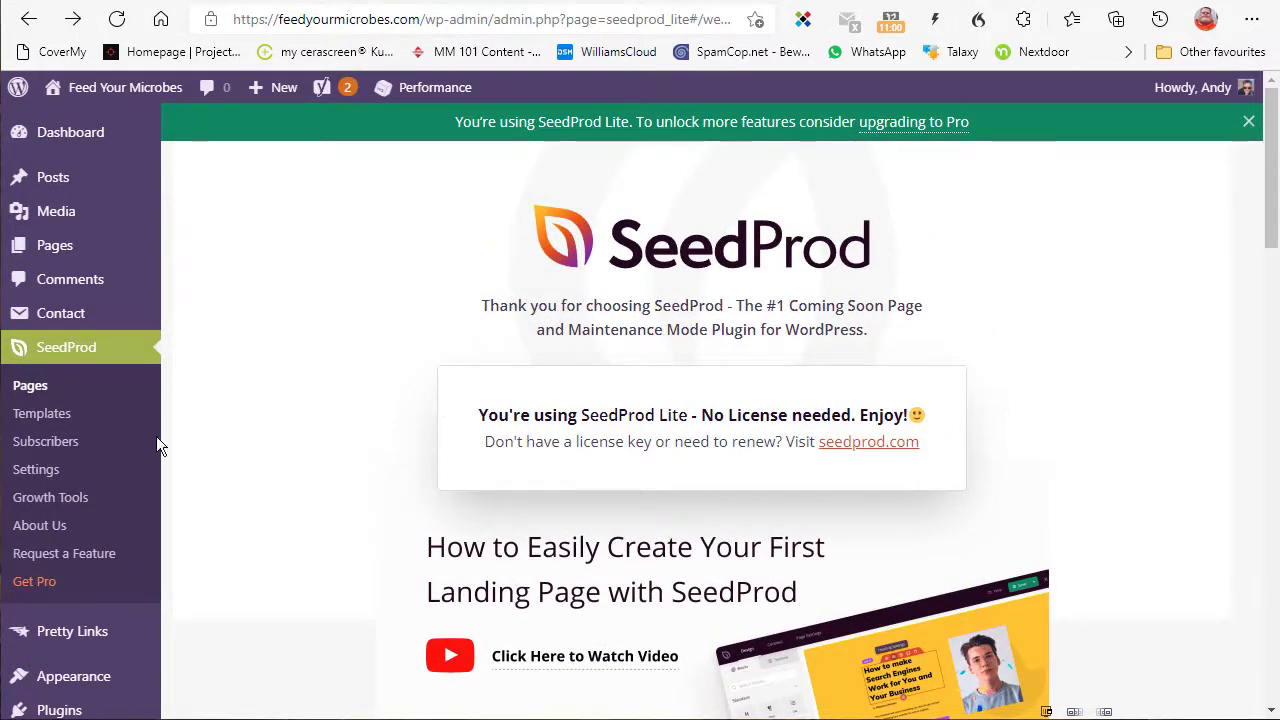
Set up a Maintenance Mode page in SeedProd using the Down Maintenance Mode template.
{"action": "left_click", "coordinate": [40, 388]}
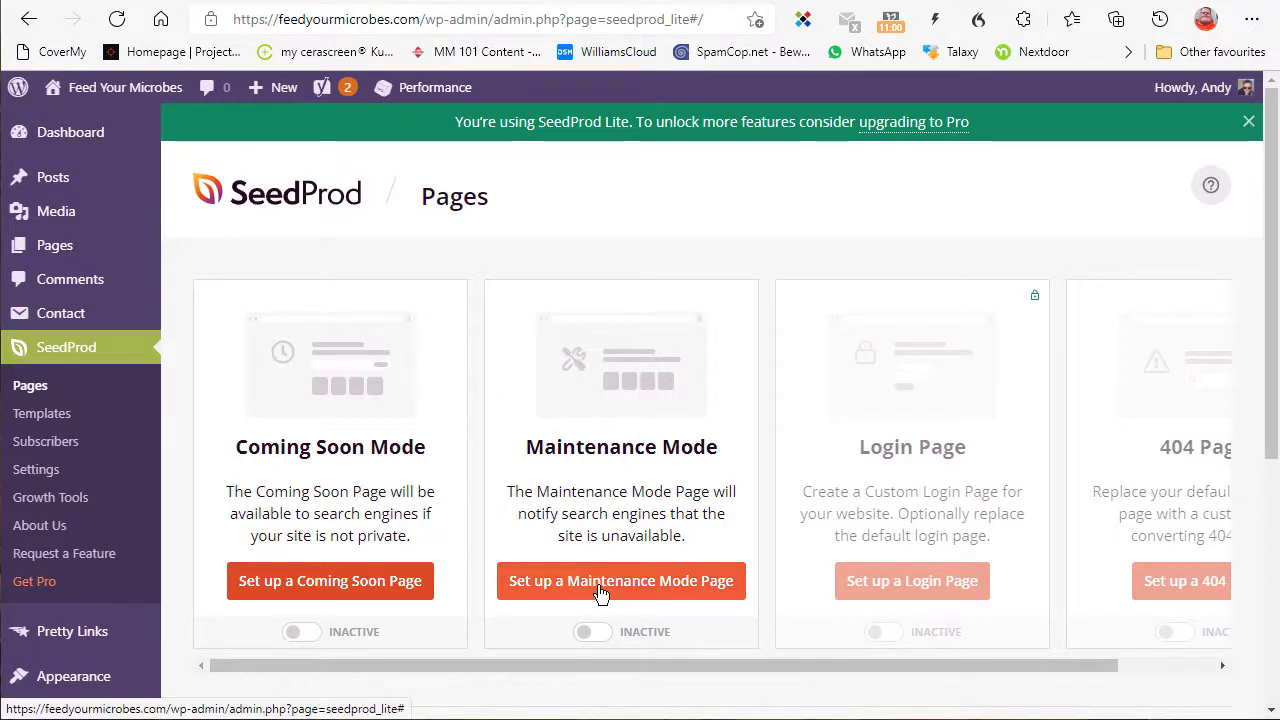
{"action": "left_click", "coordinate": [600, 594]}
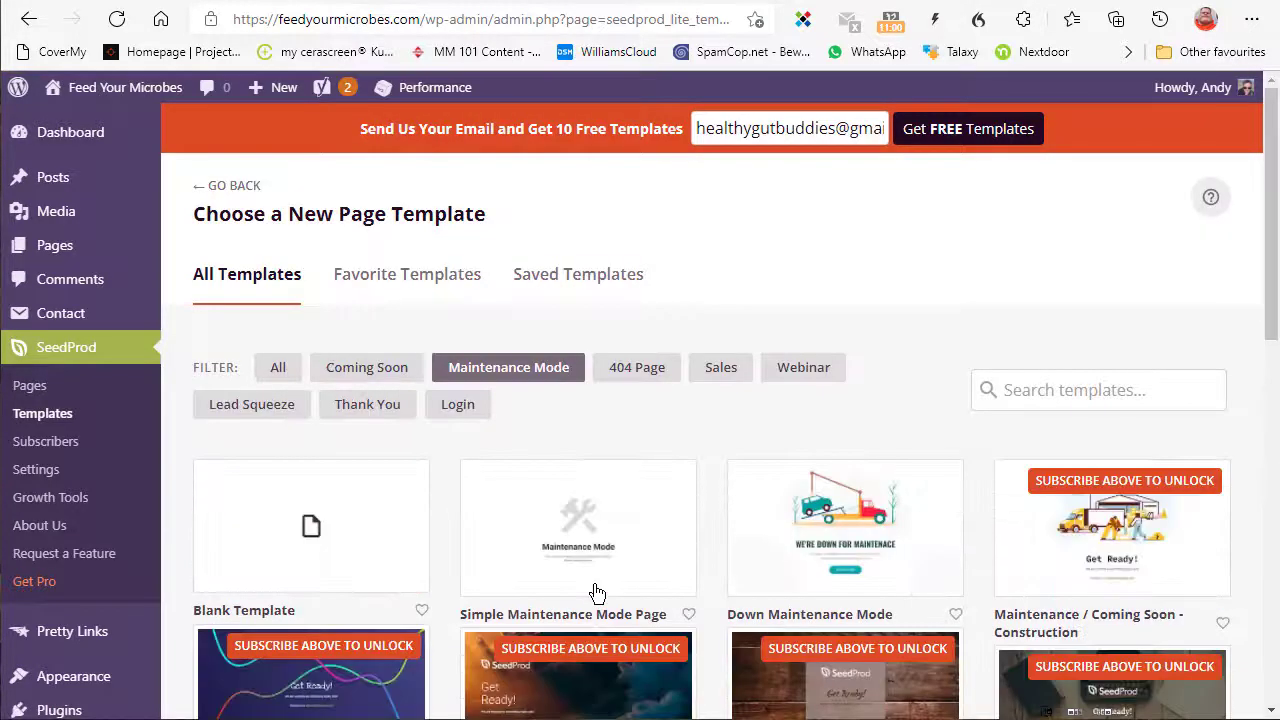
{"action": "mouse_move", "coordinate": [255, 587]}
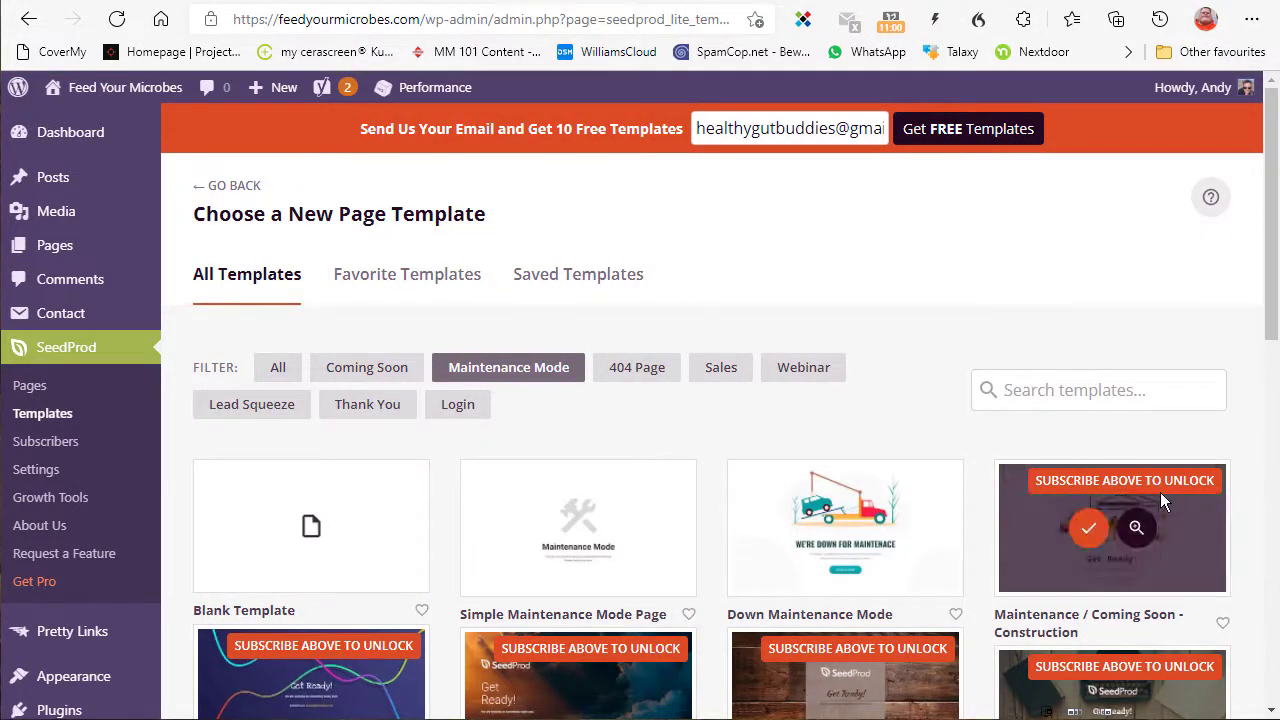
{"action": "scroll", "coordinate": [865, 369], "scroll_direction": "down", "scroll_amount": 4}
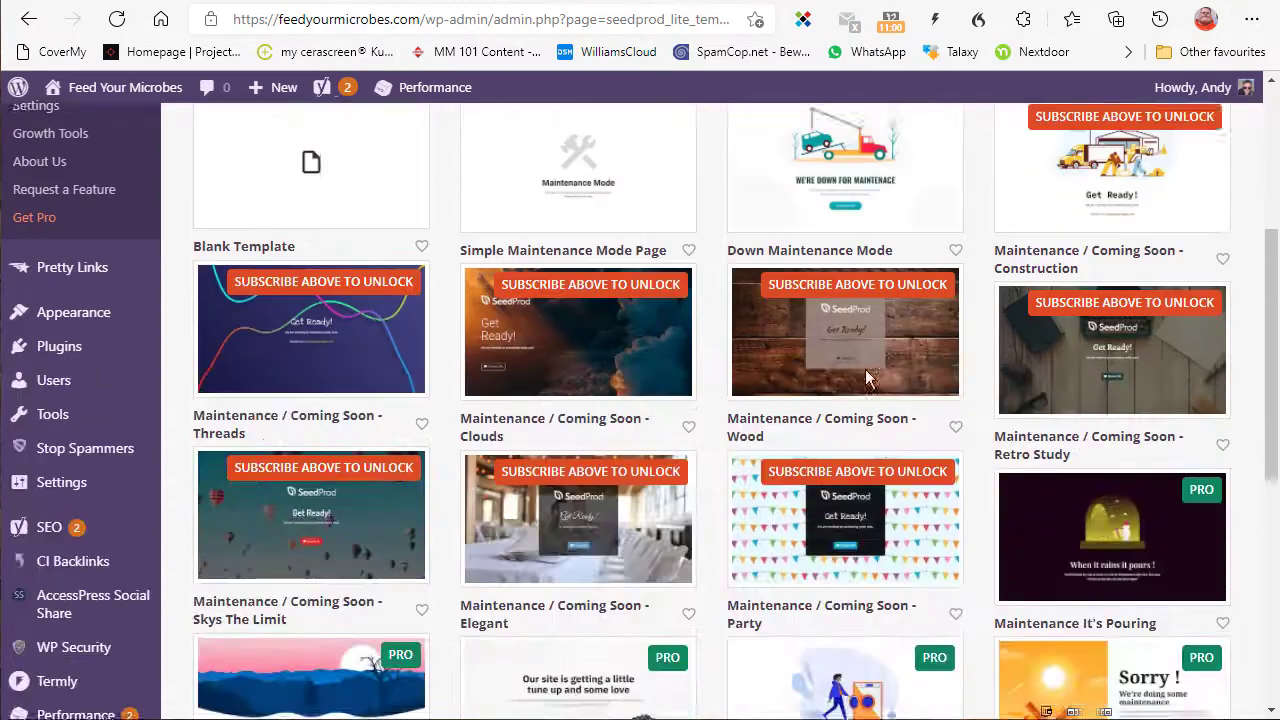
{"action": "scroll", "coordinate": [751, 370], "scroll_direction": "down", "scroll_amount": 5}
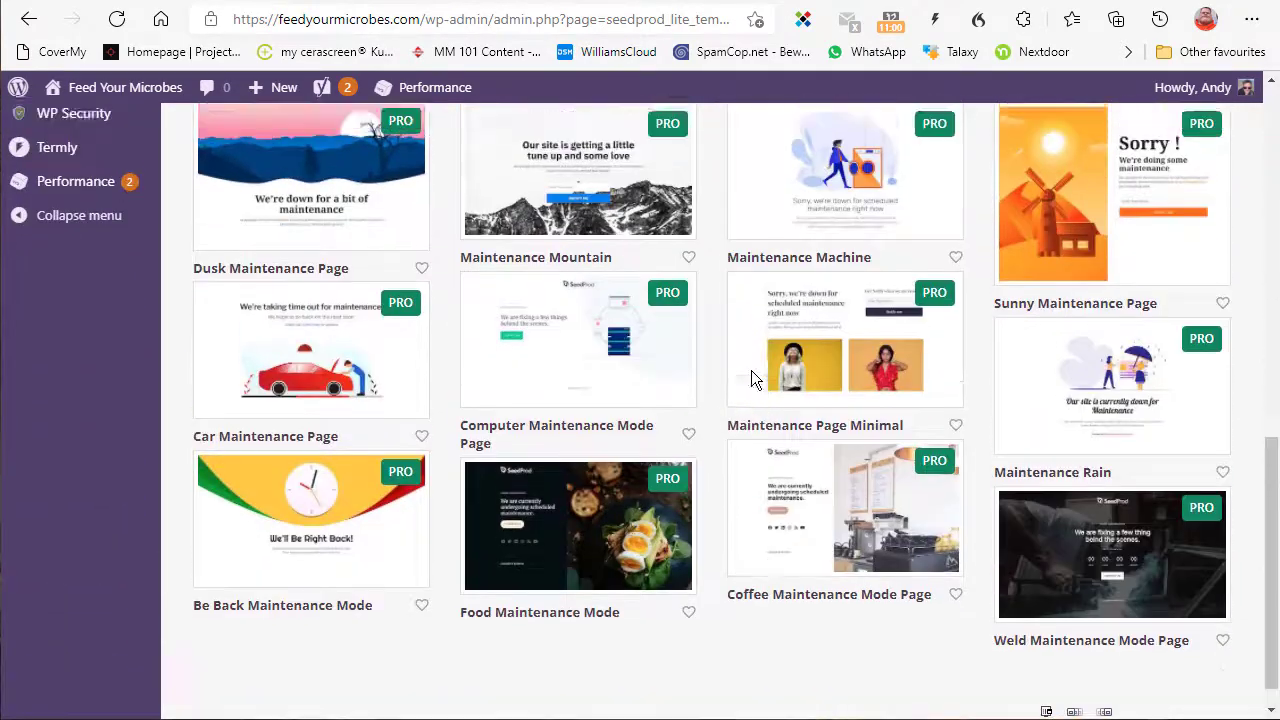
{"action": "scroll", "coordinate": [751, 370], "scroll_direction": "up", "scroll_amount": 6}
{"action": "scroll", "coordinate": [734, 378], "scroll_direction": "up", "scroll_amount": 3}
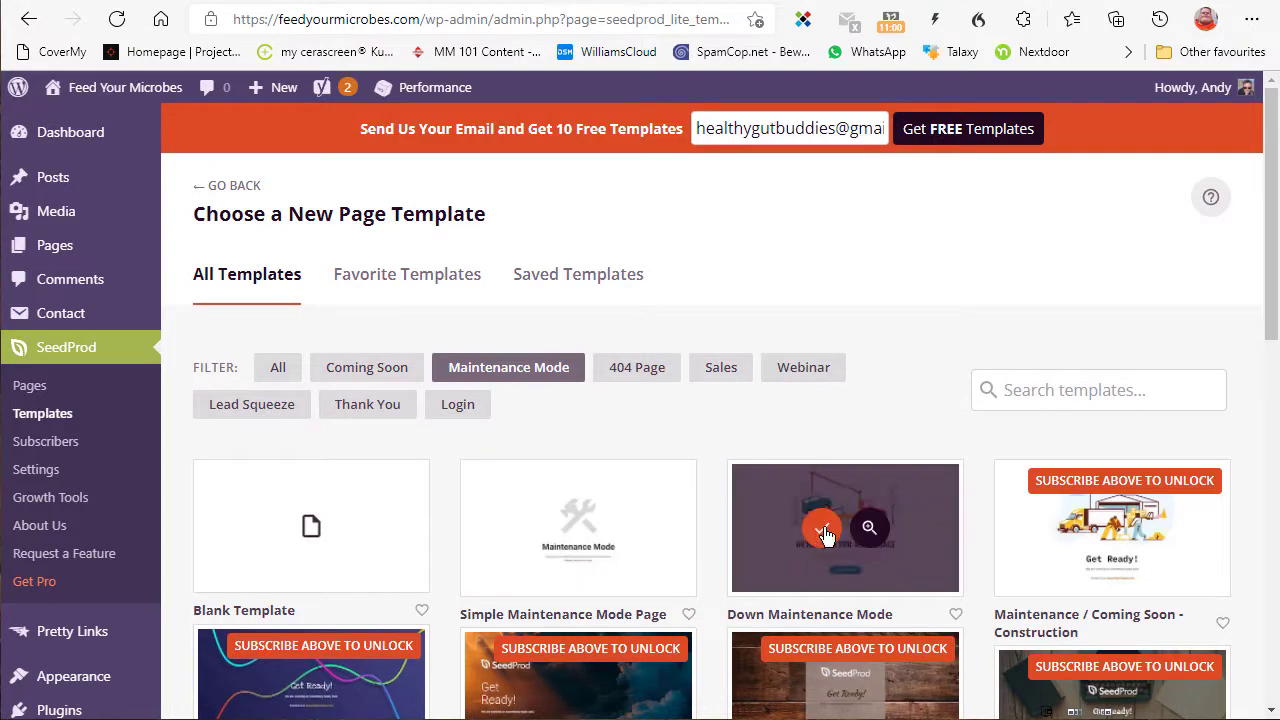
{"action": "left_click", "coordinate": [824, 535]}
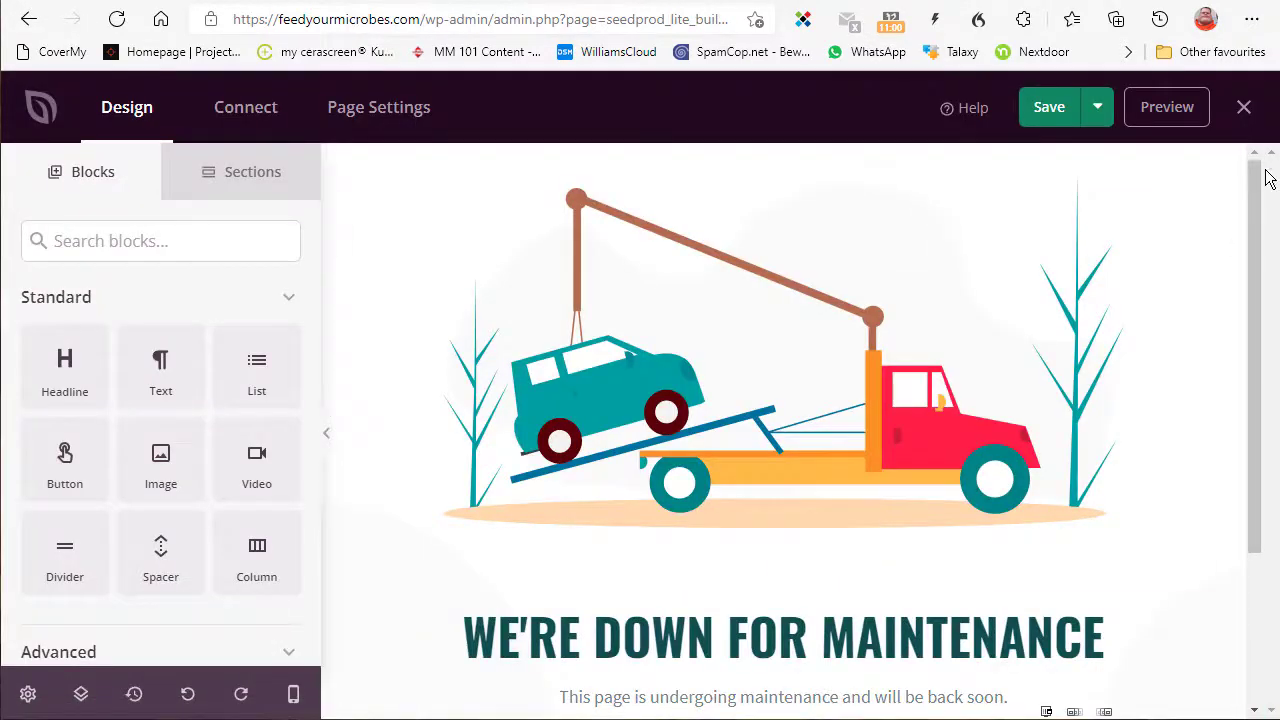
Look over the maintenance page design in the builder, save it, and close the builder.
{"action": "scroll", "coordinate": [1262, 190], "scroll_direction": "down", "scroll_amount": 2}
{"action": "scroll", "coordinate": [1254, 202], "scroll_direction": "up", "scroll_amount": 1}
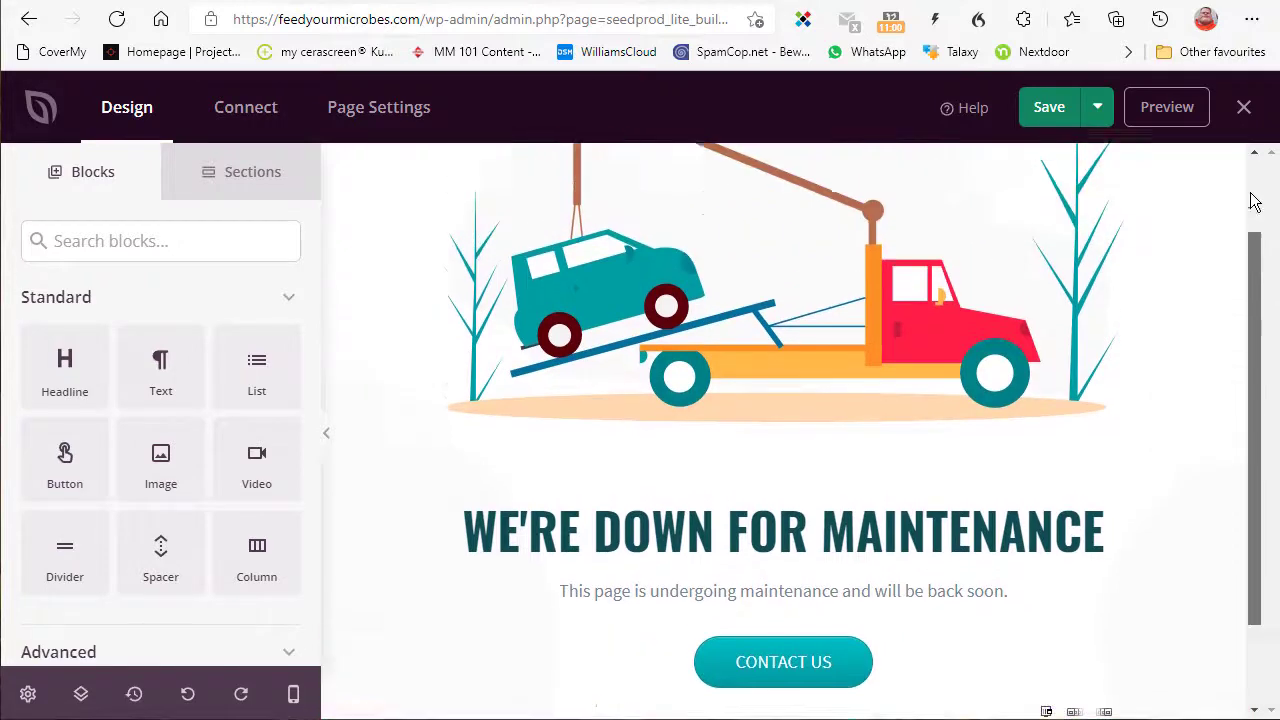
{"action": "scroll", "coordinate": [1254, 202], "scroll_direction": "up", "scroll_amount": 1}
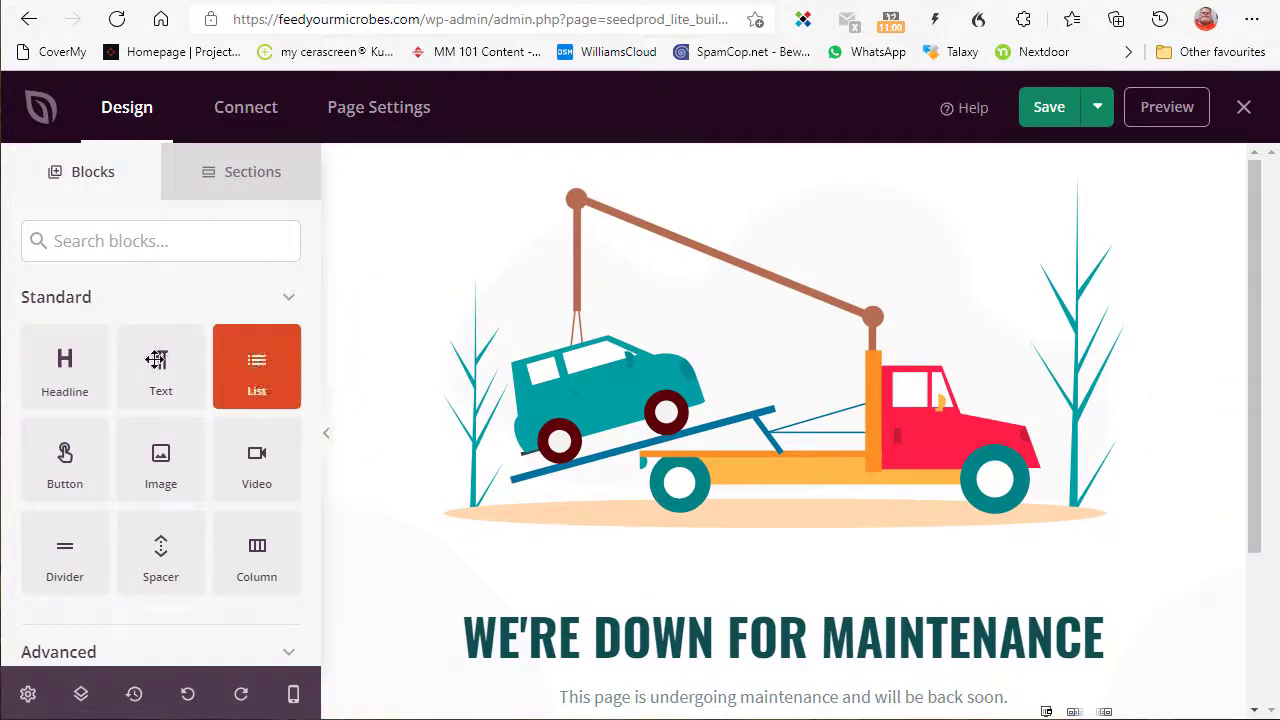
{"action": "mouse_move", "coordinate": [297, 549]}
{"action": "left_mouse_down"}
{"action": "mouse_move", "coordinate": [512, 550]}
{"action": "mouse_move", "coordinate": [309, 553]}
{"action": "left_mouse_up"}
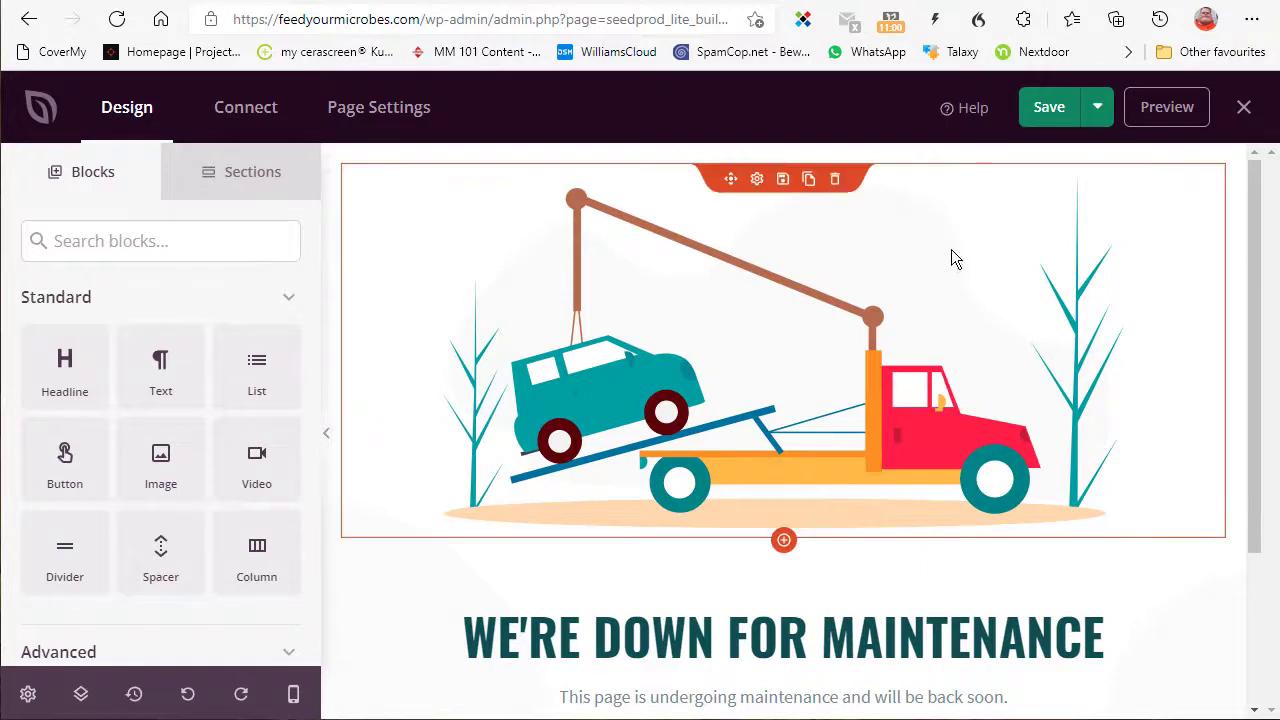
{"action": "left_click", "coordinate": [1047, 112]}
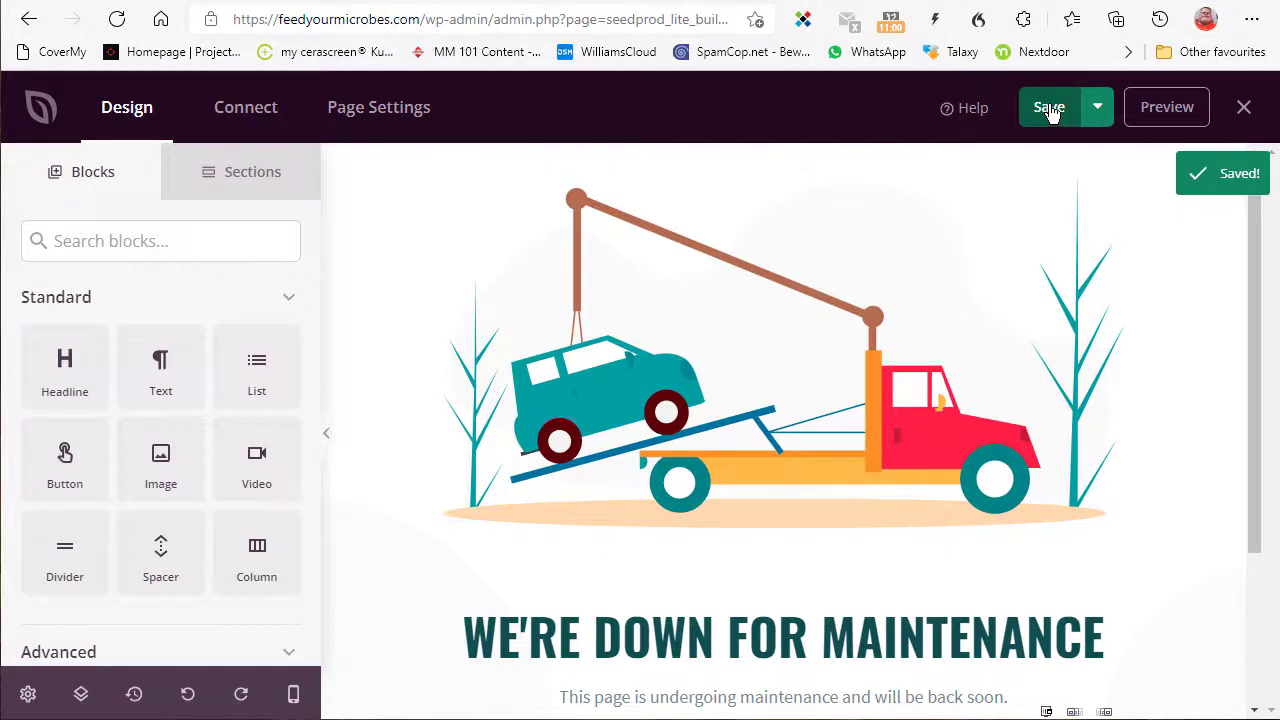
{"action": "left_click", "coordinate": [1244, 108]}
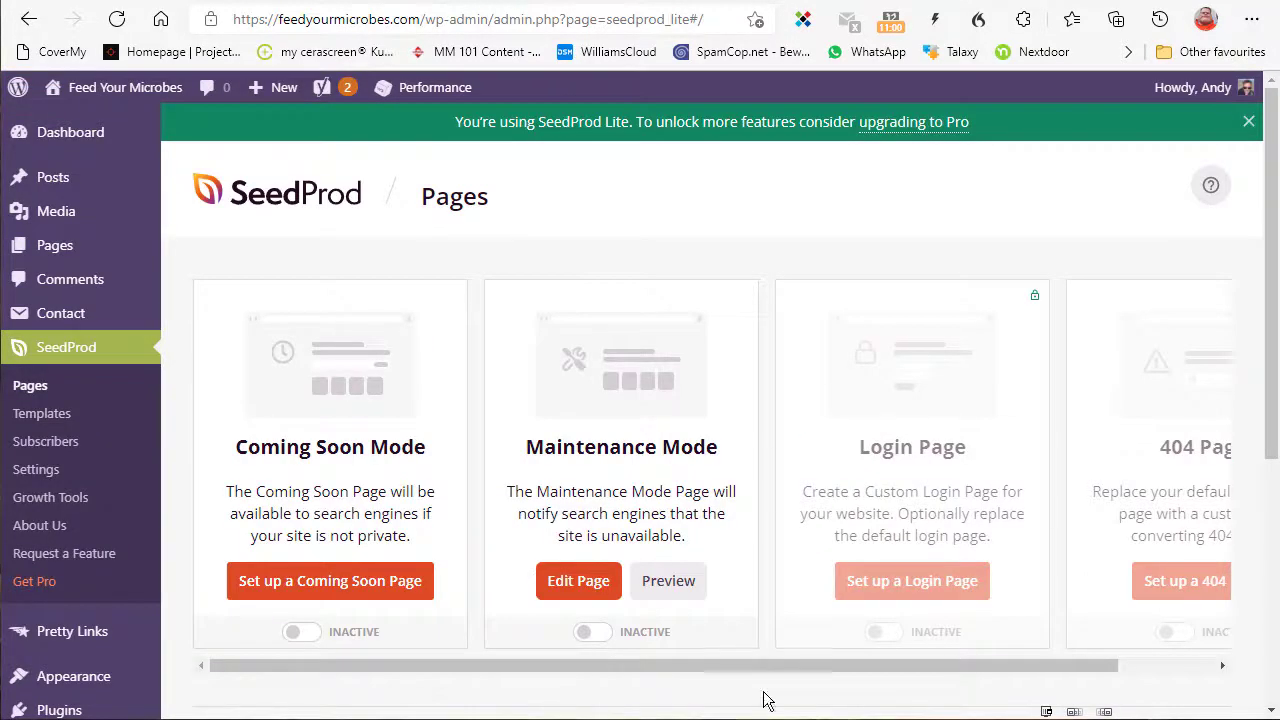
Activate Maintenance Mode in SeedProd and reload the Feed Your Microbes front page.
{"action": "left_click", "coordinate": [597, 638]}
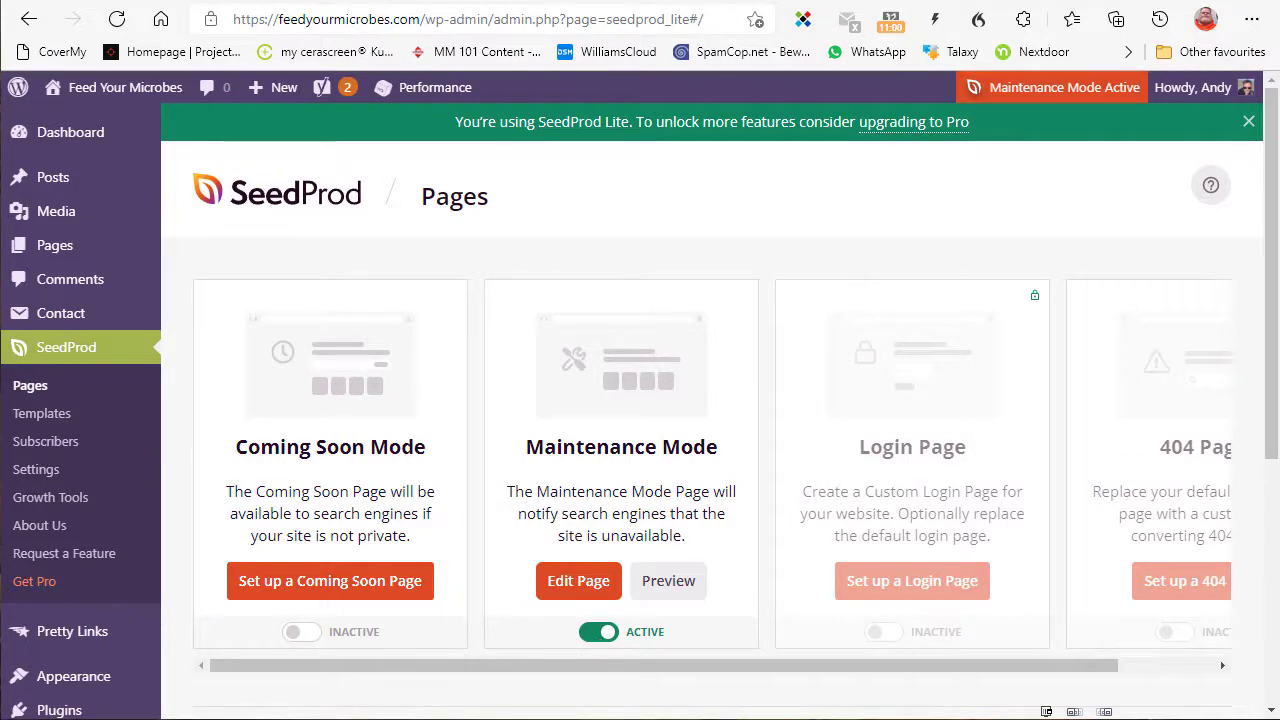
{"action": "left_click", "coordinate": [632, 0]}
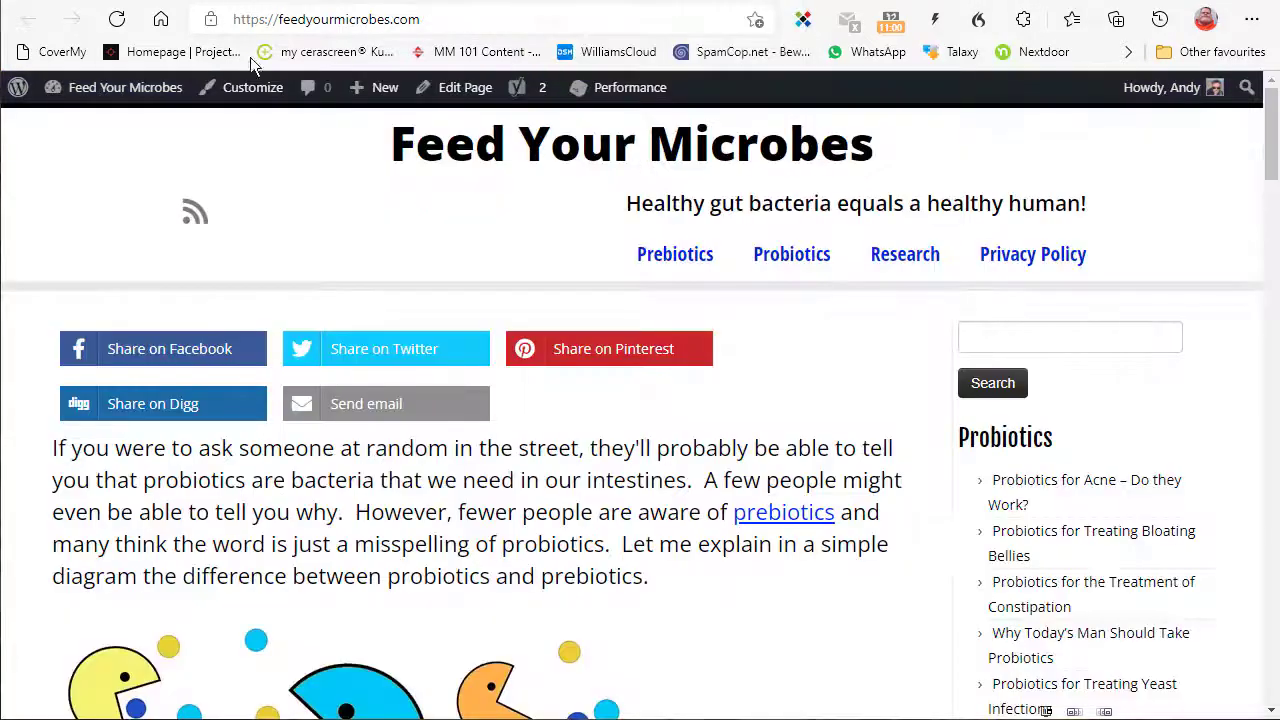
{"action": "left_click", "coordinate": [116, 20]}
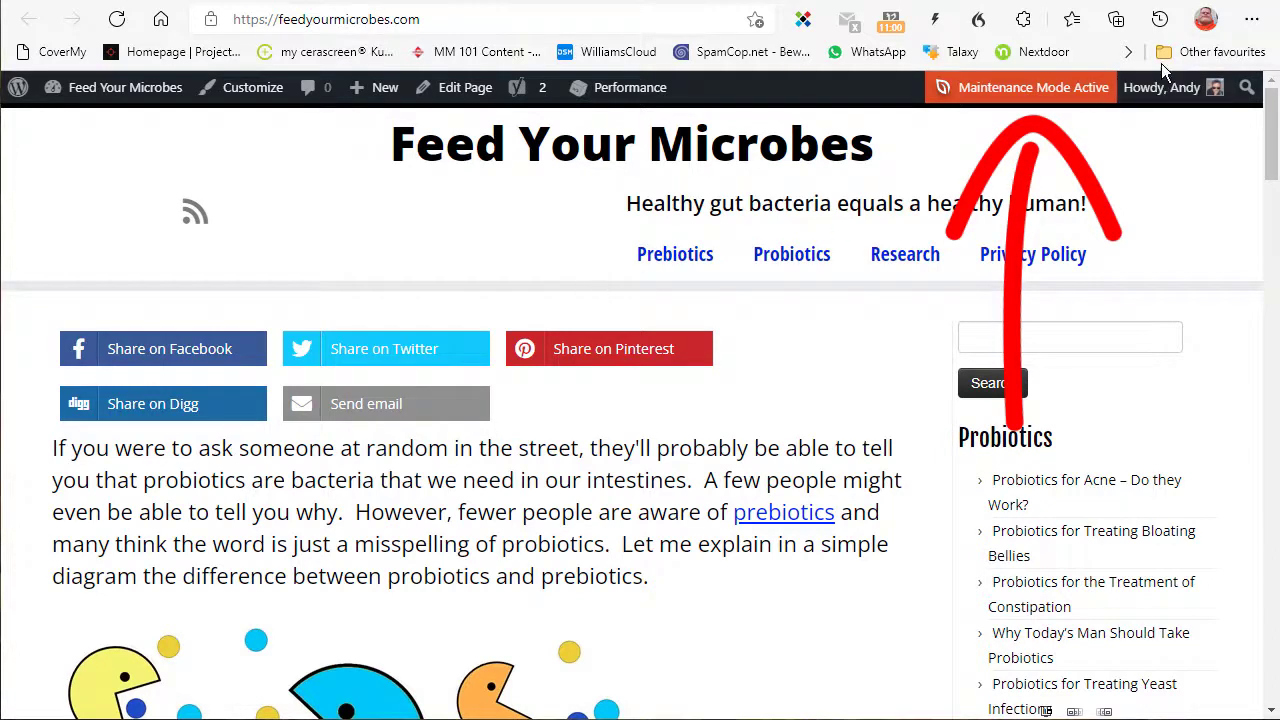
{"action": "left_click", "coordinate": [430, 18]}
{"action": "key", "text": "ctrl+c"}
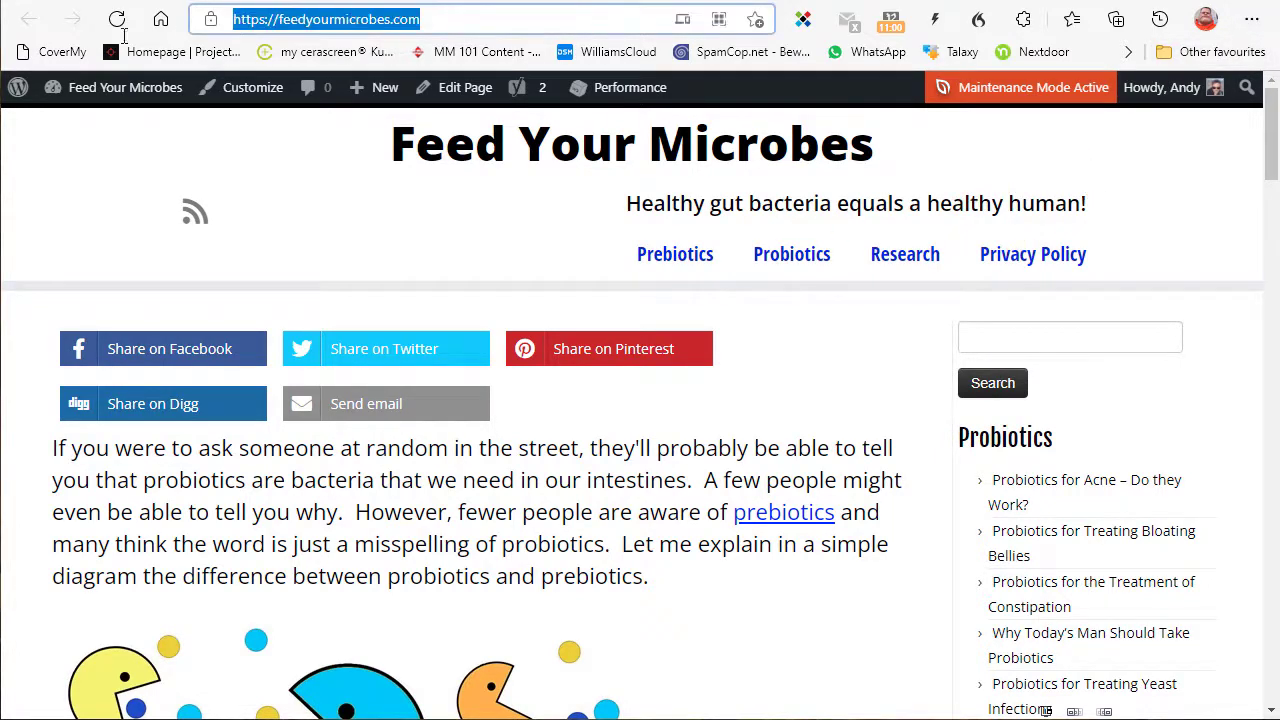
{"action": "right_click", "coordinate": [283, 29]}
{"action": "left_click", "coordinate": [363, 237]}
{"action": "left_click", "coordinate": [1252, 26]}
{"action": "left_click", "coordinate": [1158, 118]}
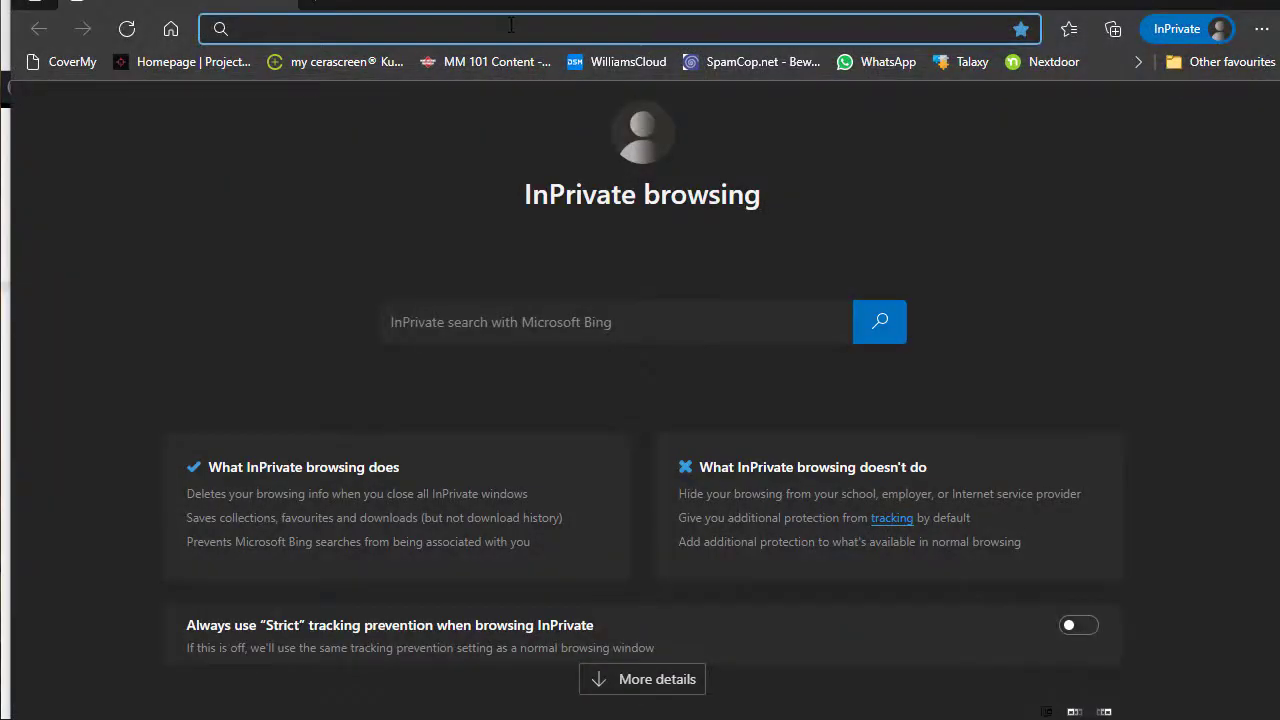
{"action": "key", "text": "ctrl+v"}
{"action": "key", "text": "Return"}
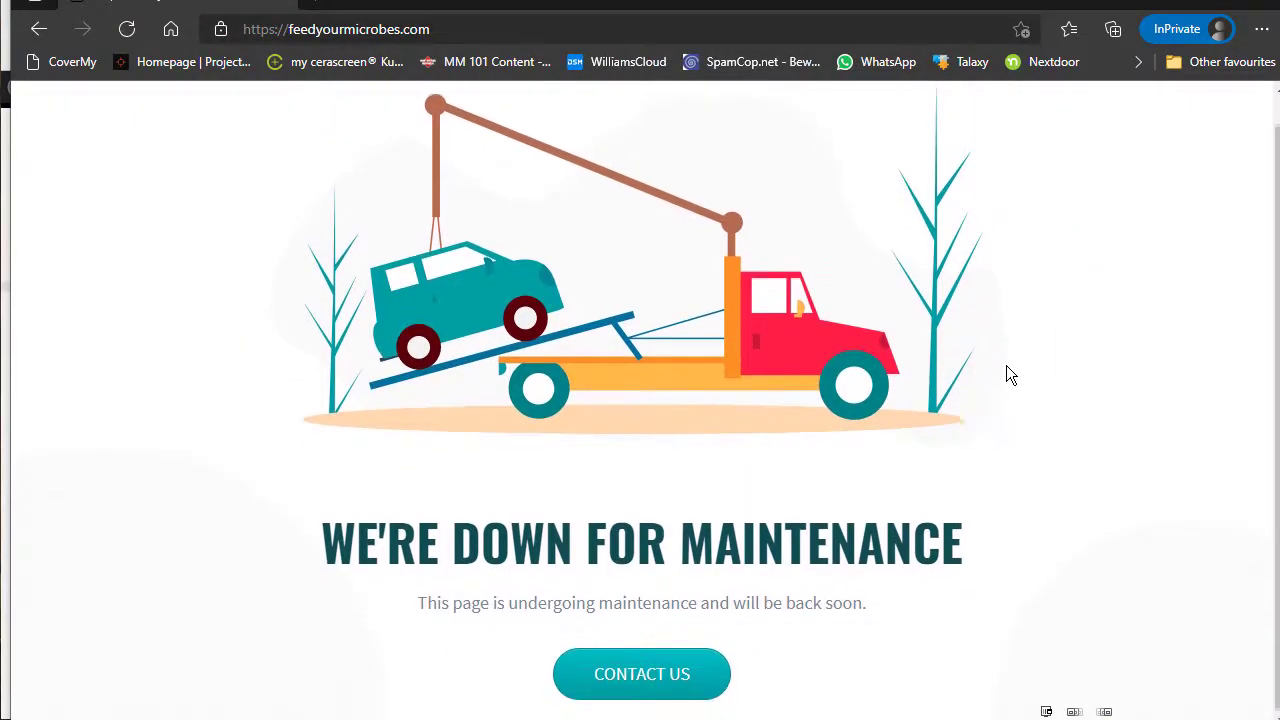
Examine the page a logged-out visitor gets, including its Contact Us button, and close the InPrivate window.
{"action": "scroll", "coordinate": [1005, 371], "scroll_direction": "down", "scroll_amount": 1}
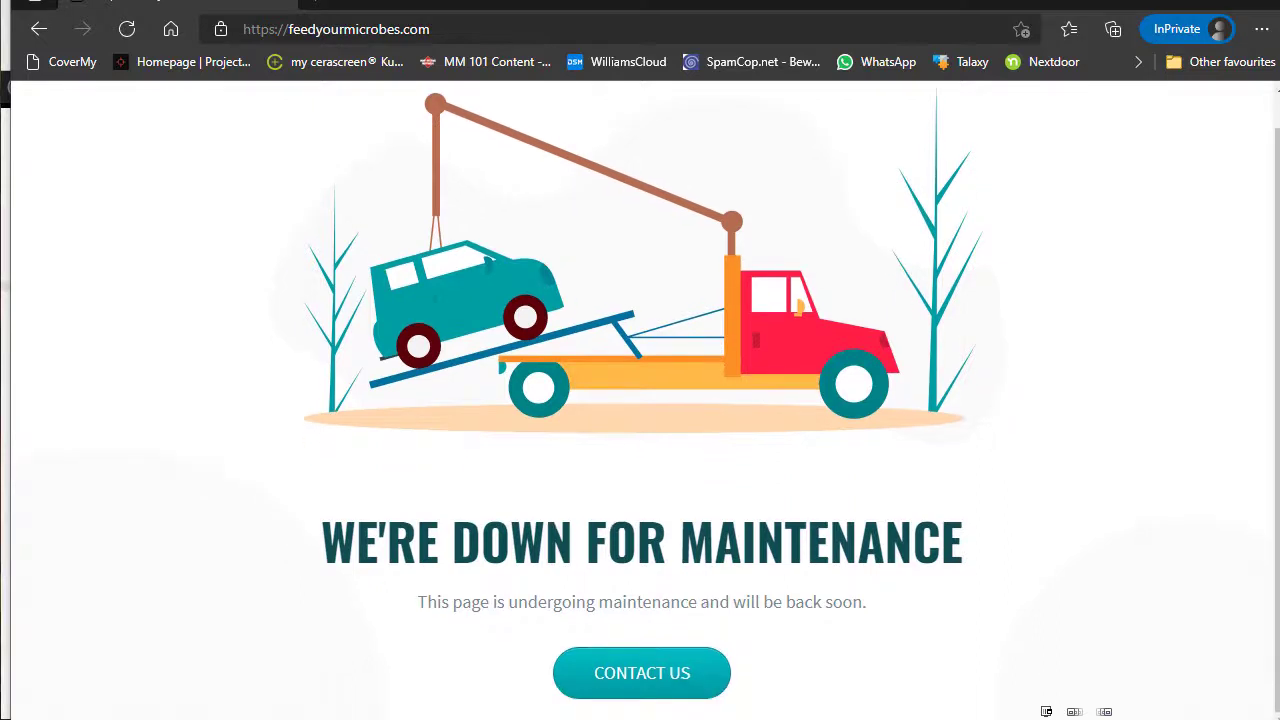
{"action": "left_click", "coordinate": [641, 675]}
{"action": "left_click", "coordinate": [1271, 5]}
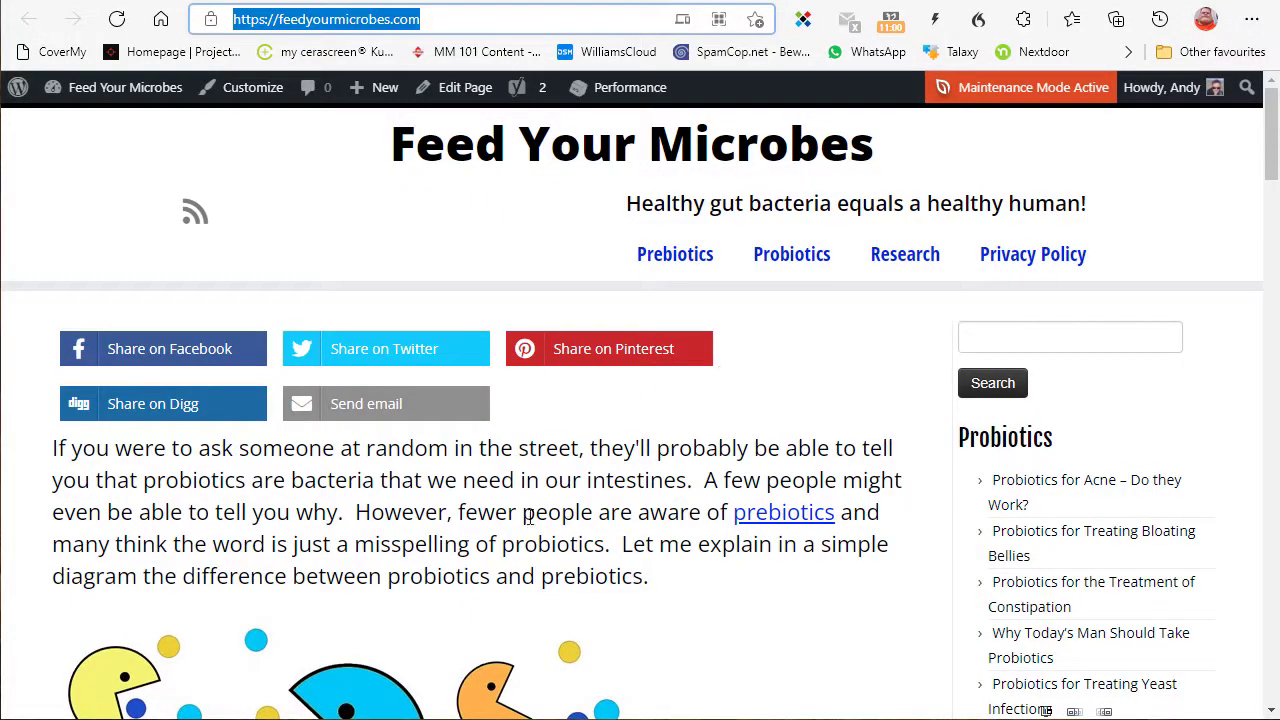
Return to the SeedProd Pages screen and deactivate Maintenance Mode.
{"action": "left_click", "coordinate": [760, 1]}
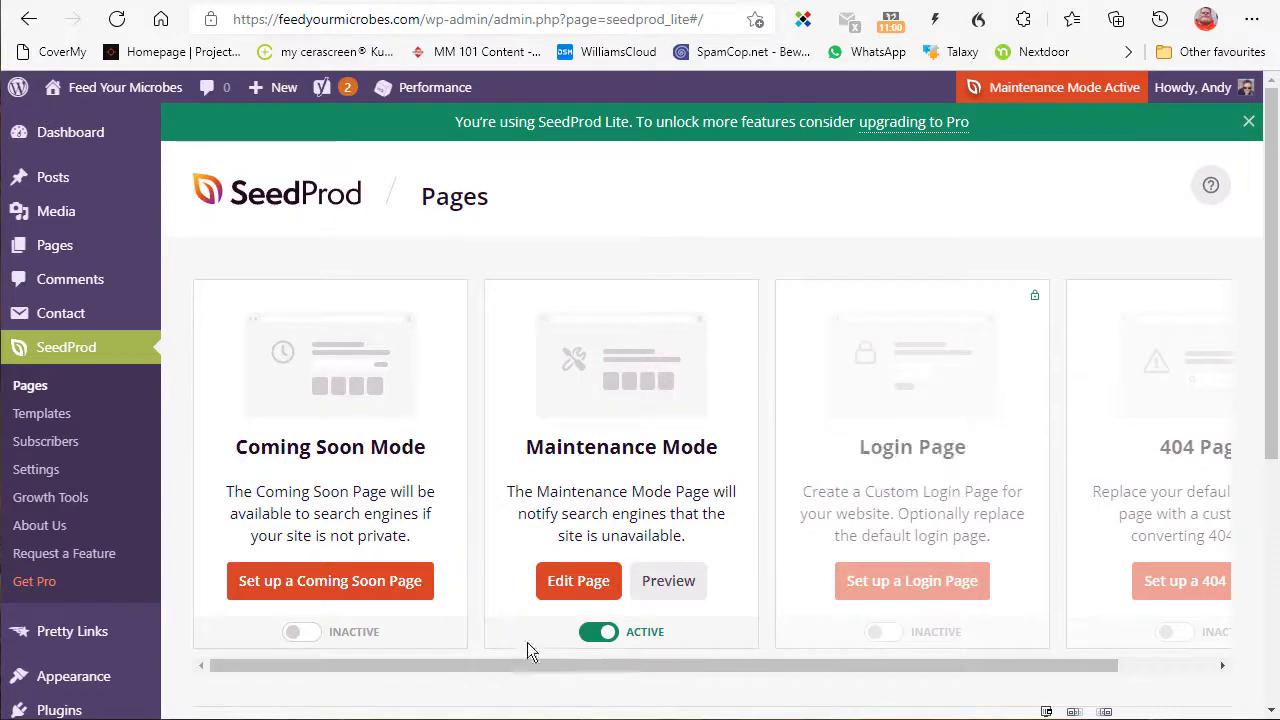
{"action": "left_click", "coordinate": [597, 634]}
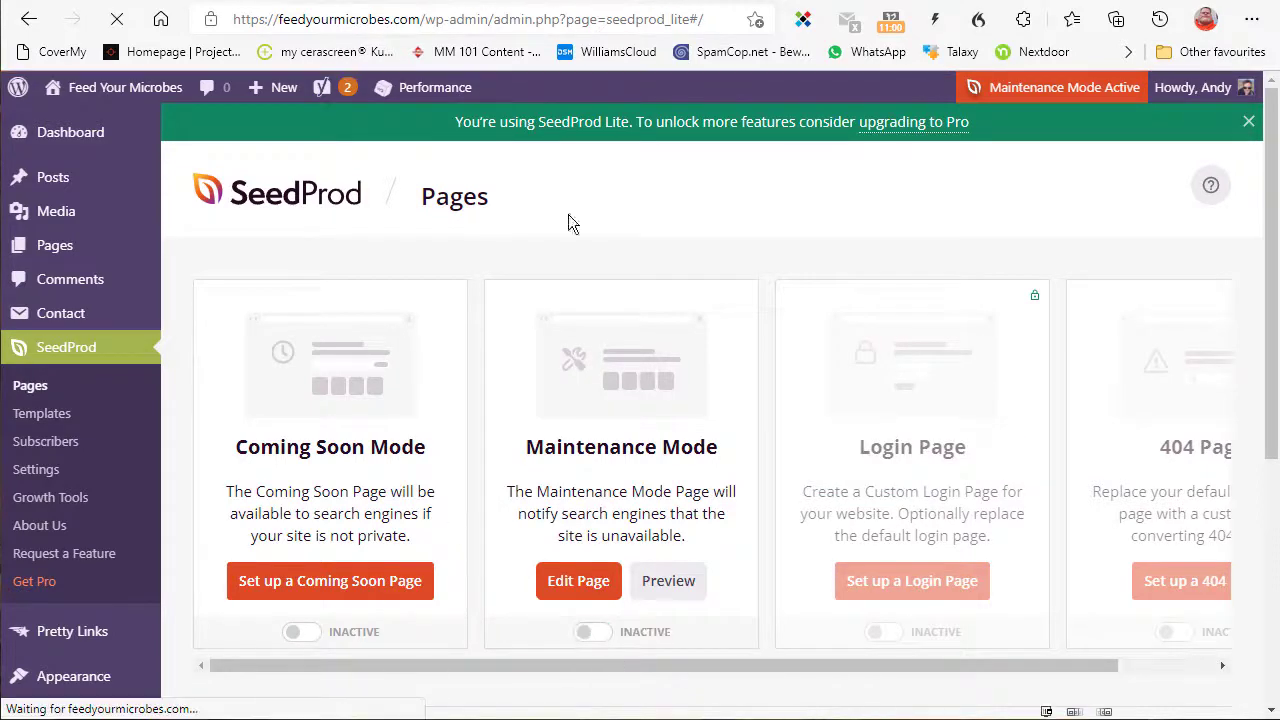
{"action": "left_click", "coordinate": [1251, 19]}
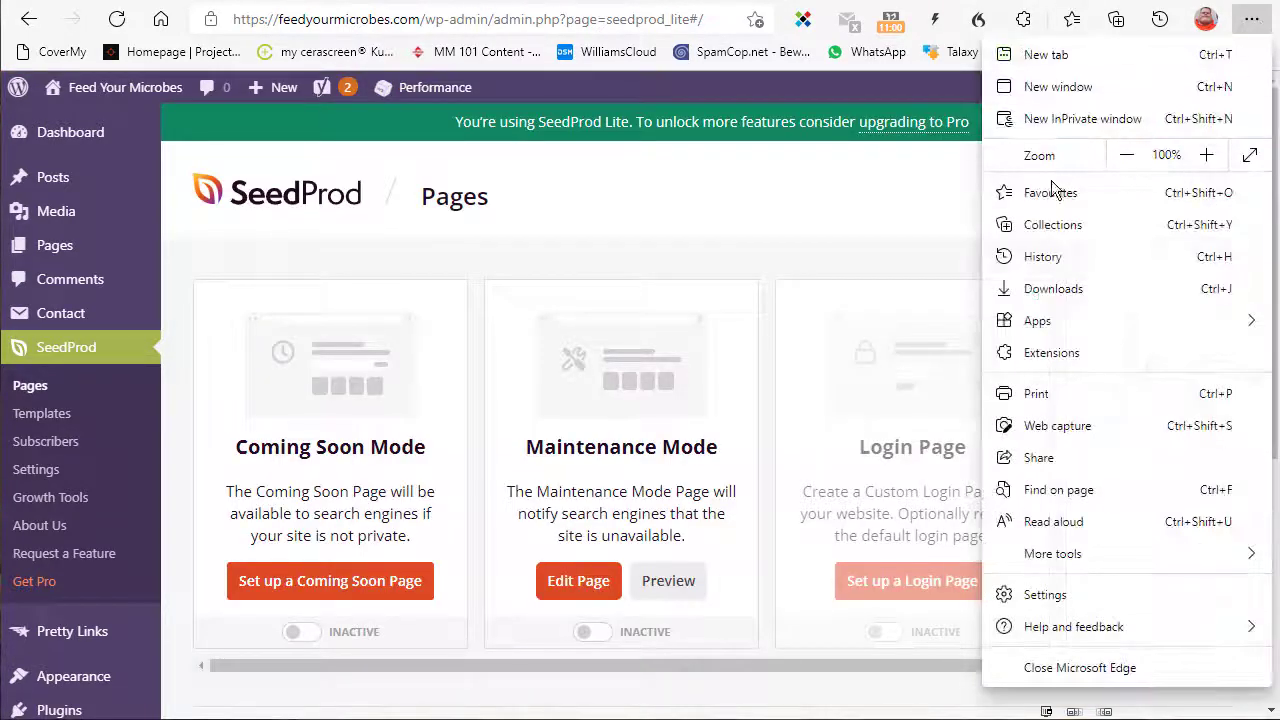
{"action": "left_click", "coordinate": [975, 117]}
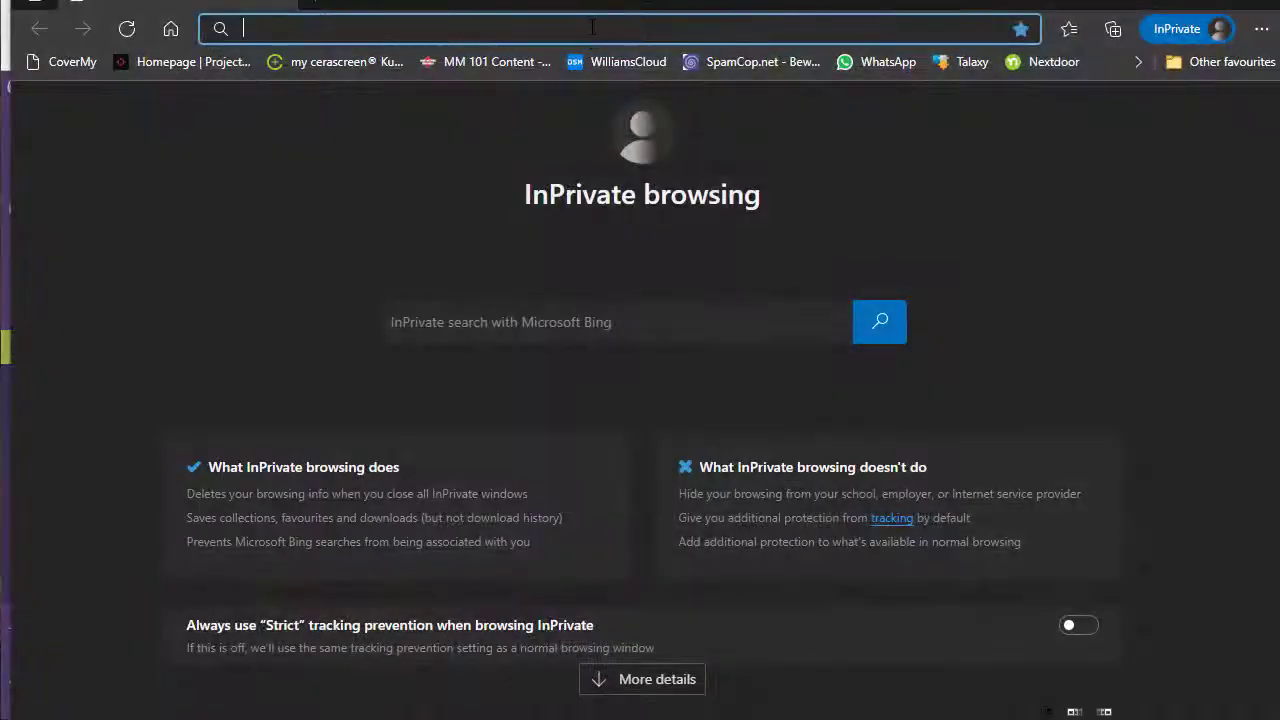
{"action": "key", "text": "ctrl+v"}
{"action": "key", "text": "Return"}
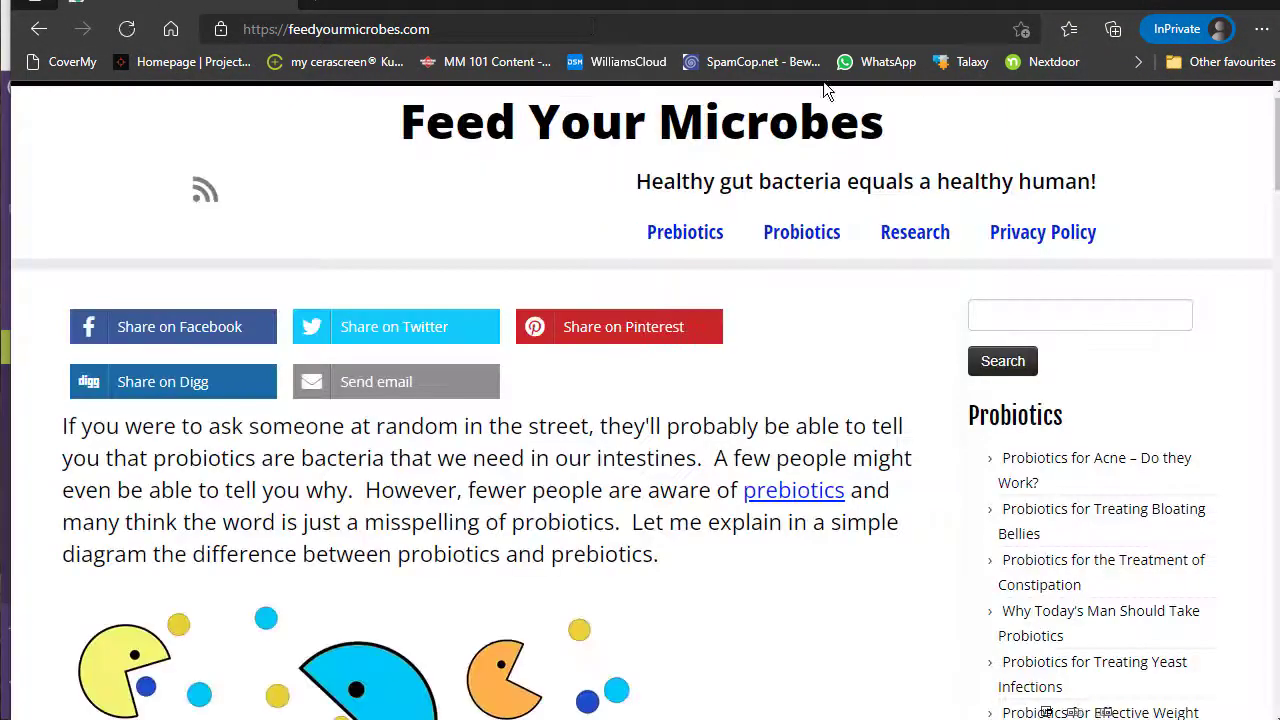
{"action": "left_click", "coordinate": [1270, 1]}
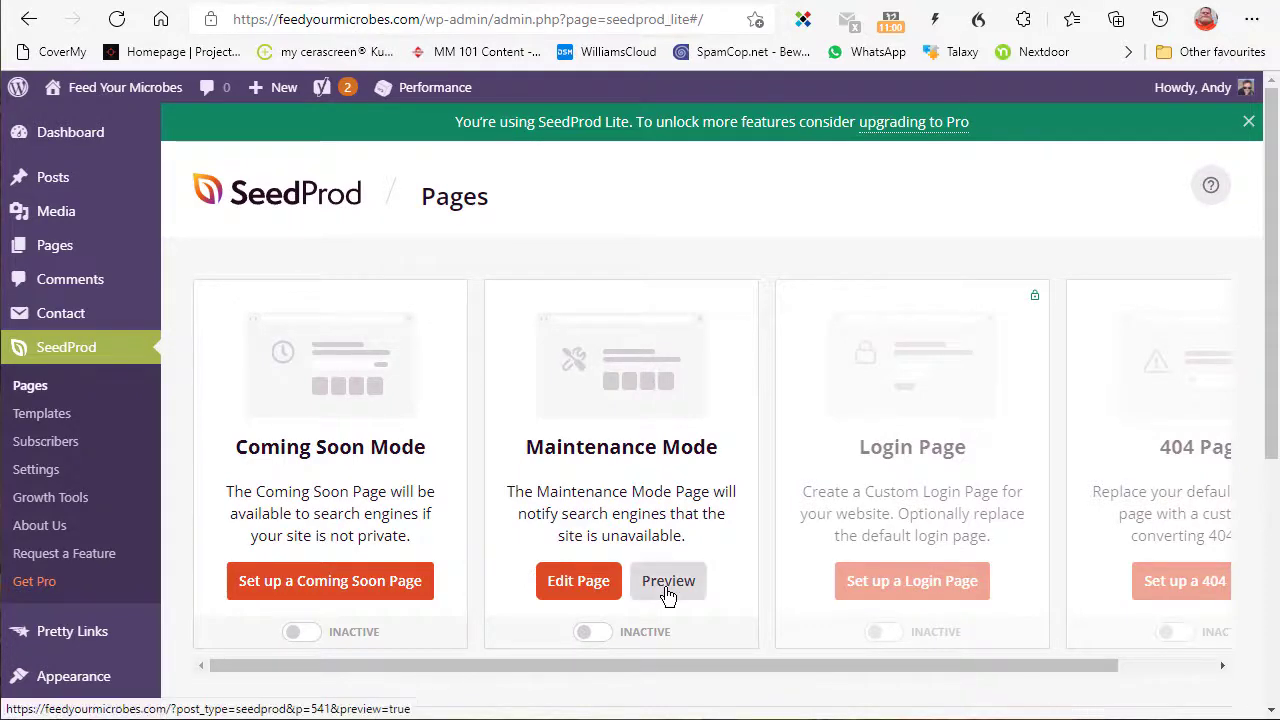
Preview the maintenance page from the SeedProd Pages screen, and toggle Maintenance Mode on and back off.
{"action": "left_click", "coordinate": [668, 581]}
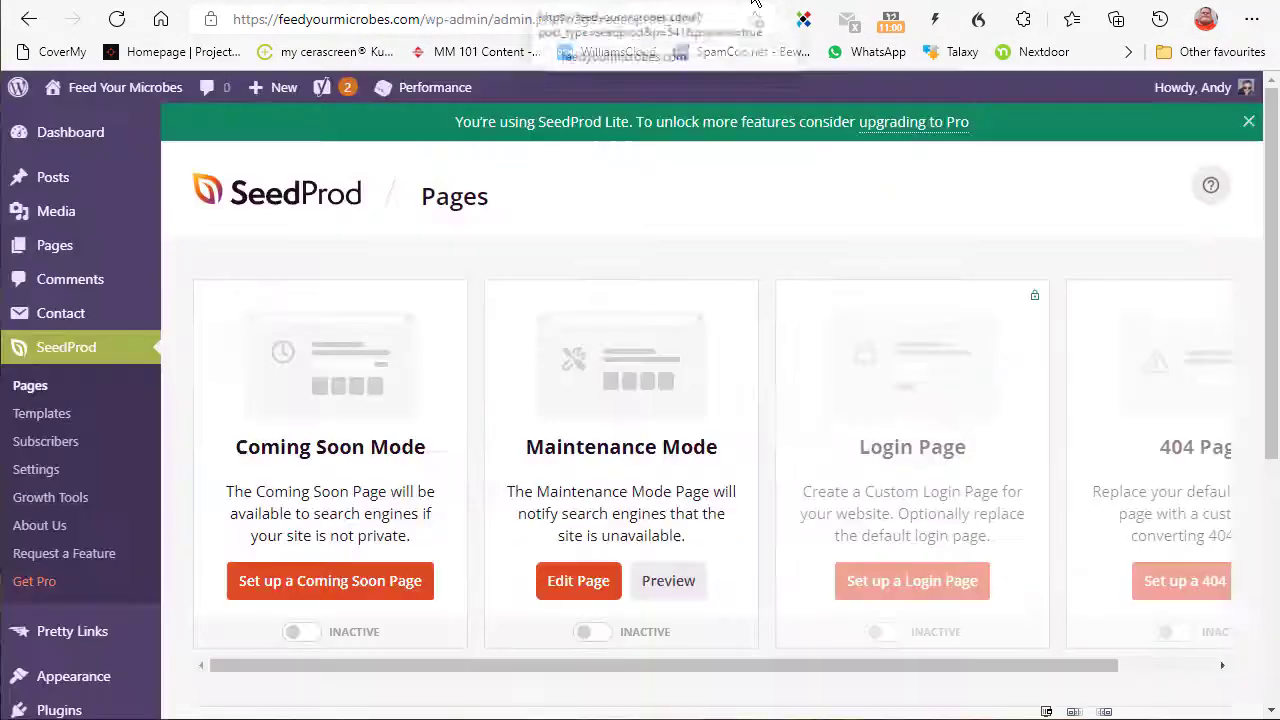
{"action": "left_click", "coordinate": [594, 633]}
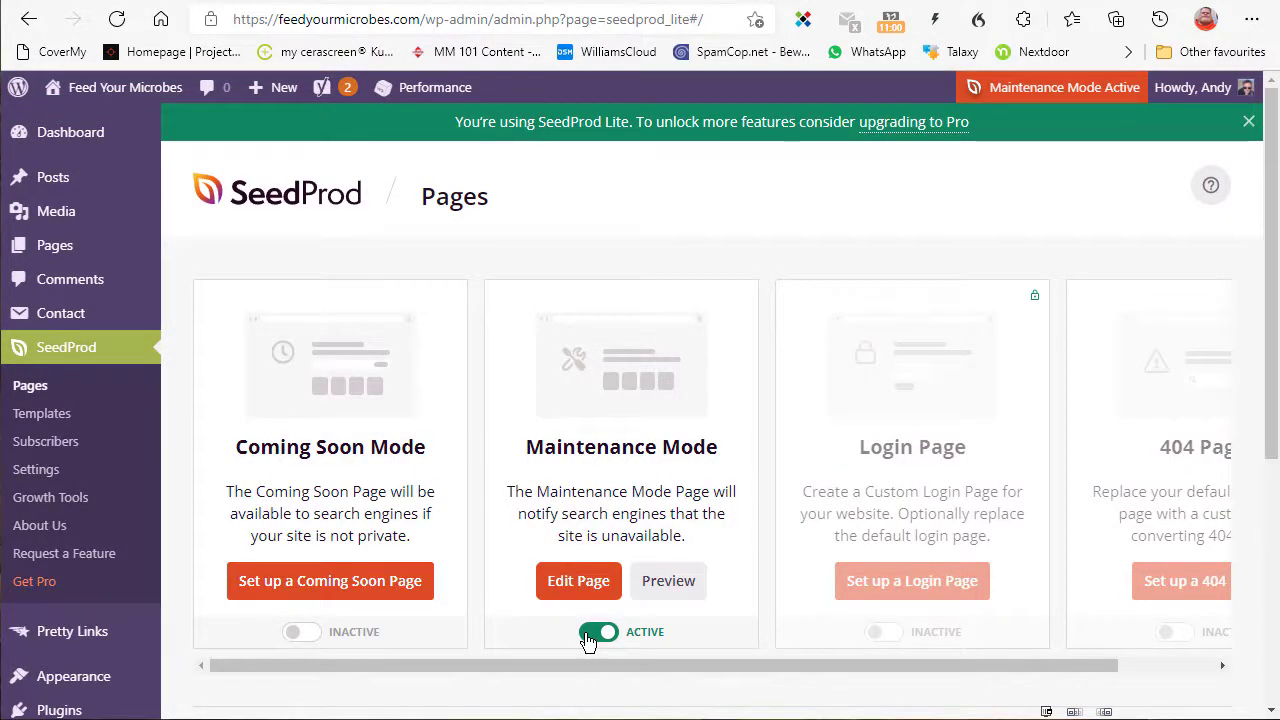
{"action": "left_click", "coordinate": [605, 637]}
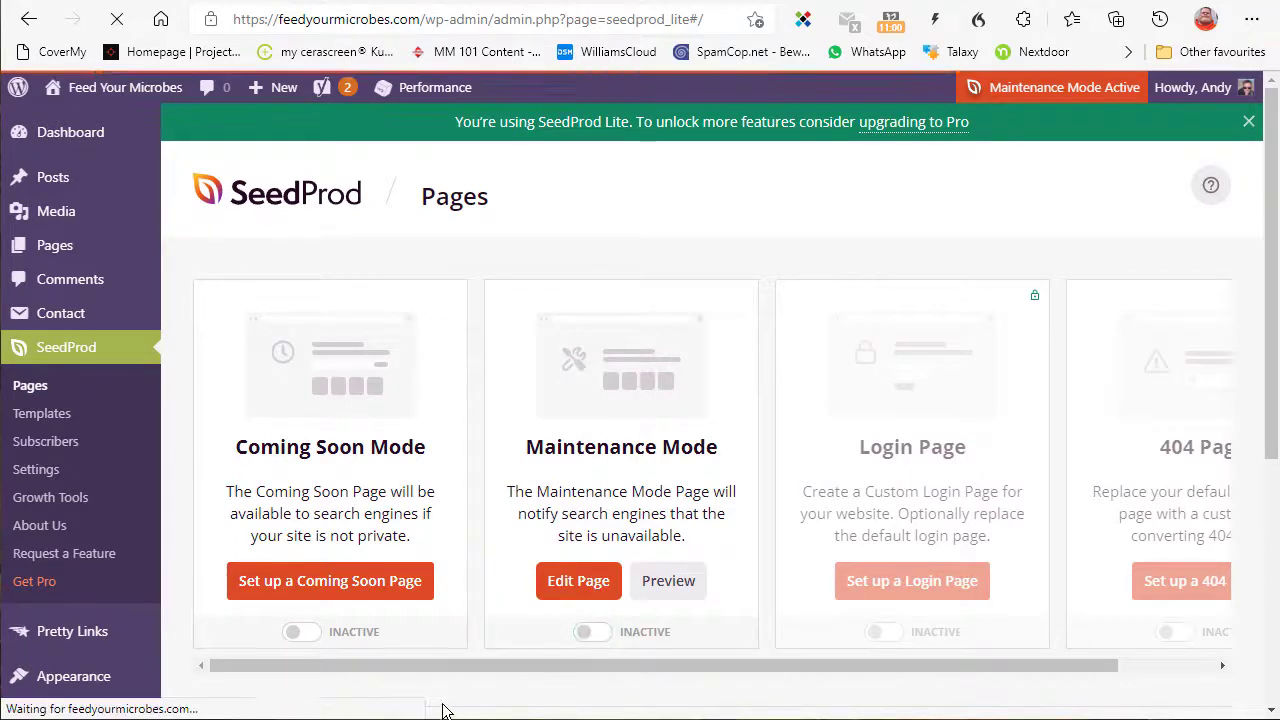